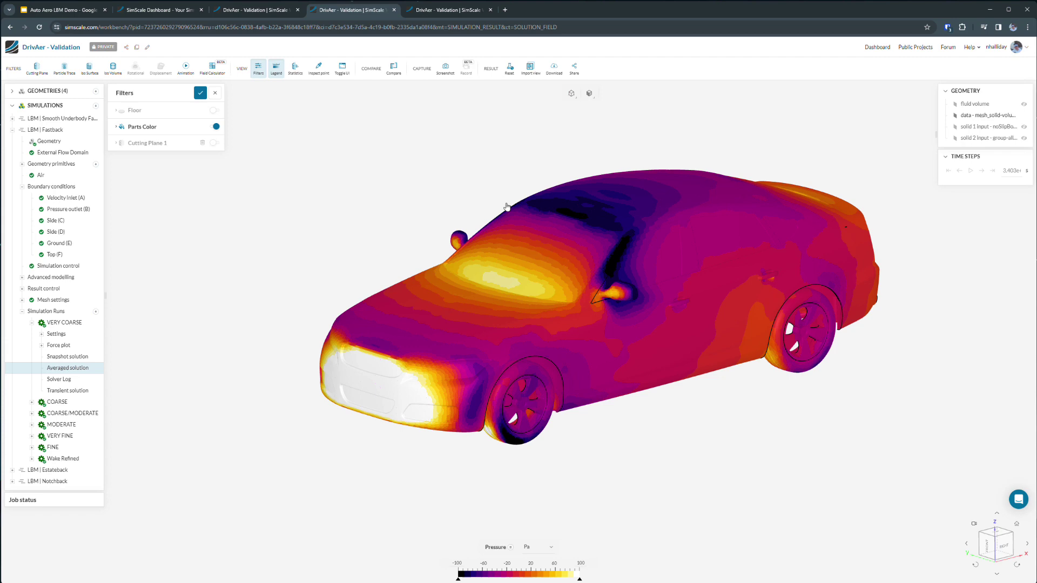
# - Colour the car body by Friction Velocity Magnitude (0–1 m/s) and view it from the side
pyautogui.moveTo(506, 207); pyautogui.dragTo(589, 299)
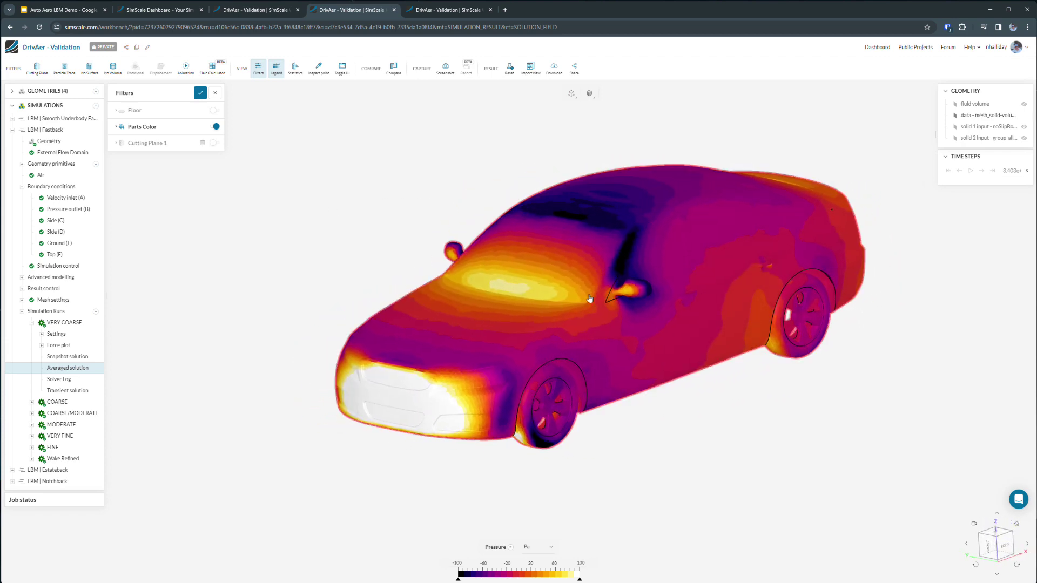
pyautogui.scroll(2, 606, 366)
pyautogui.scroll(2, 615, 376)
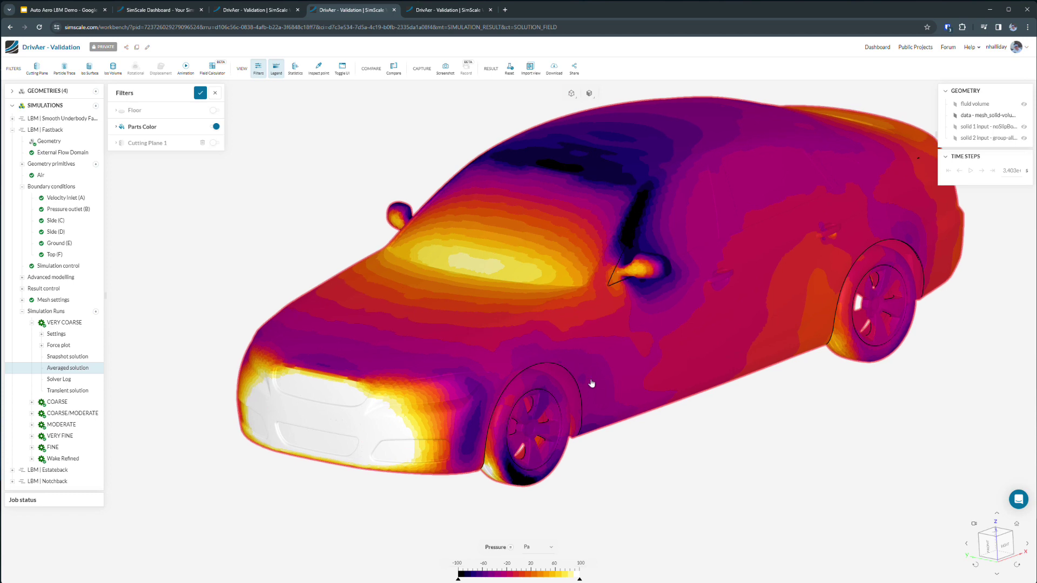
pyautogui.moveTo(566, 440); pyautogui.dragTo(540, 507)
pyautogui.click(507, 542)
pyautogui.moveTo(529, 538)
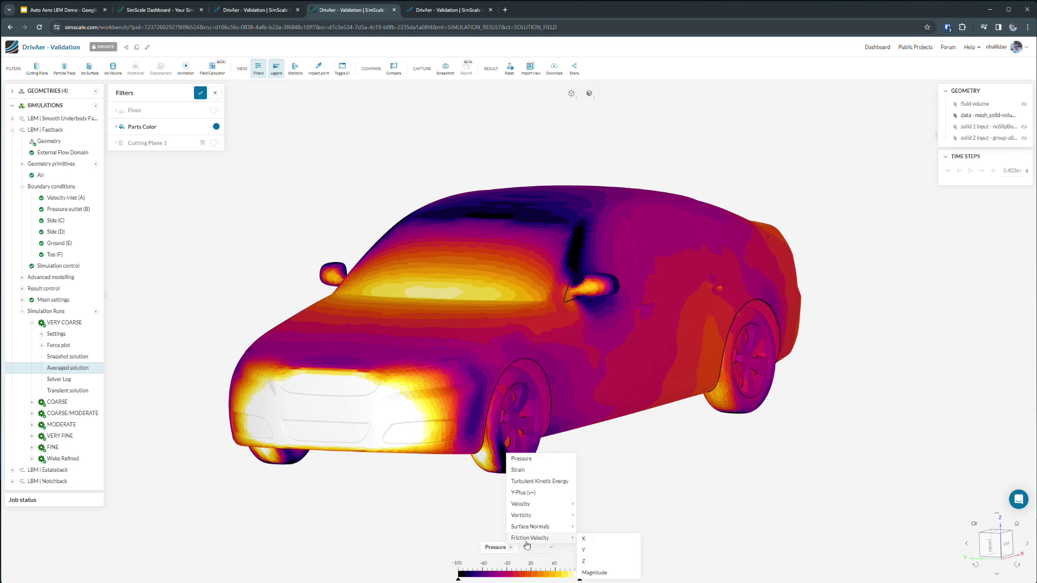
pyautogui.click(604, 576)
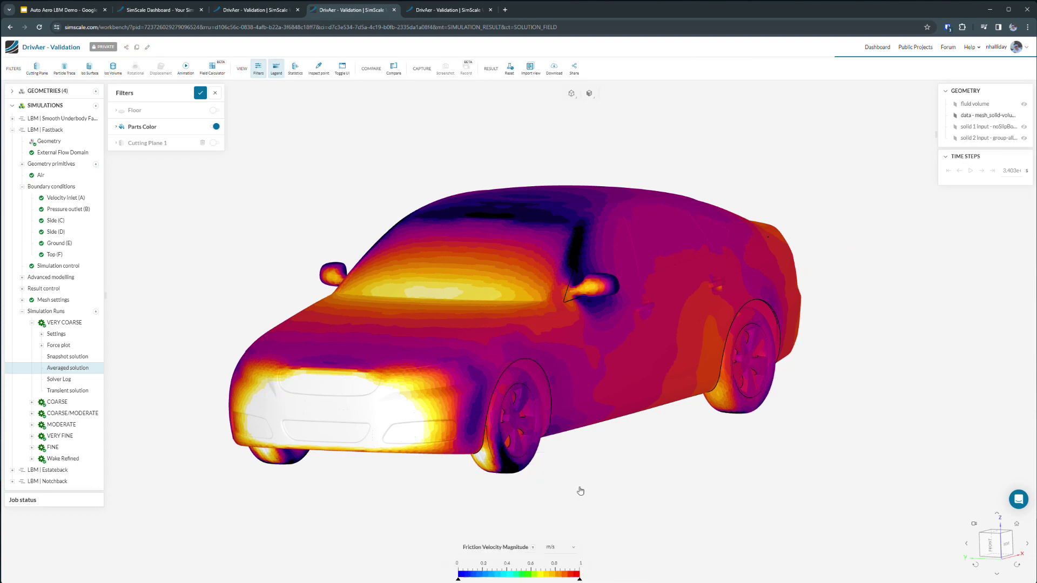
pyautogui.moveTo(545, 465); pyautogui.dragTo(561, 479)
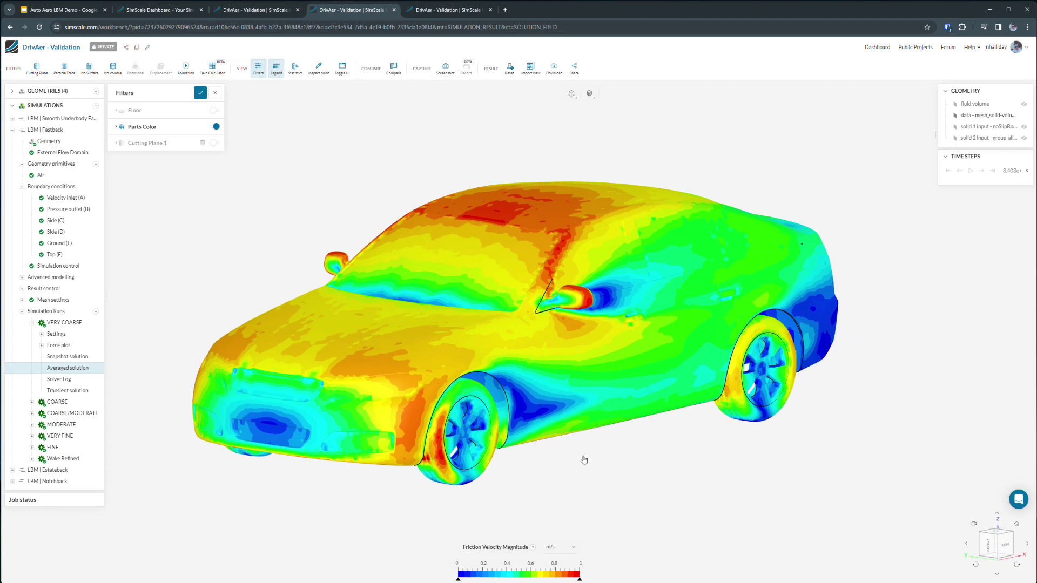
pyautogui.moveTo(635, 434); pyautogui.dragTo(622, 340)
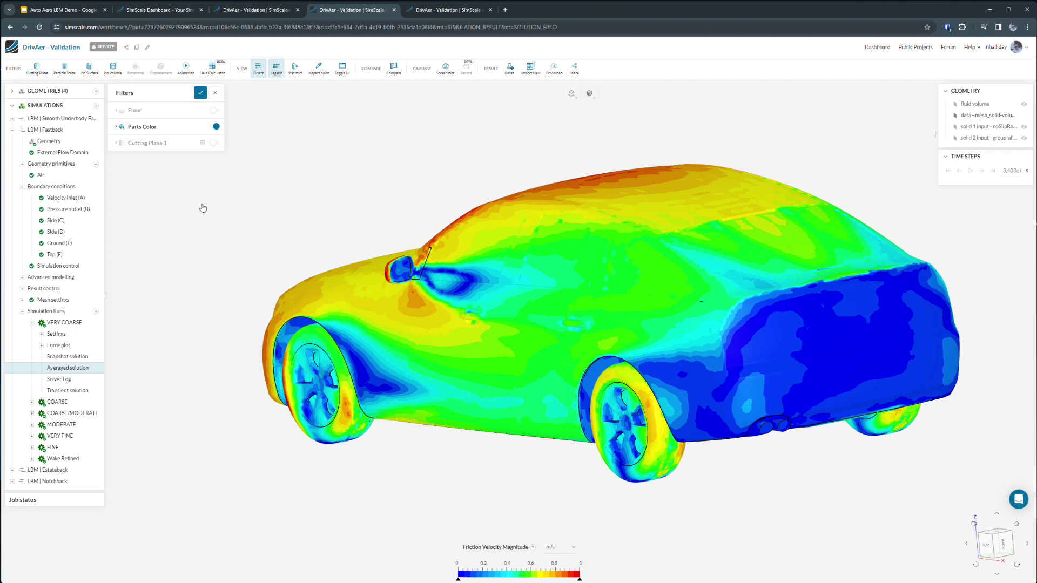
# - Turn on Cutting Plane 1 to show velocity magnitude with flow arrows
pyautogui.click(220, 145)
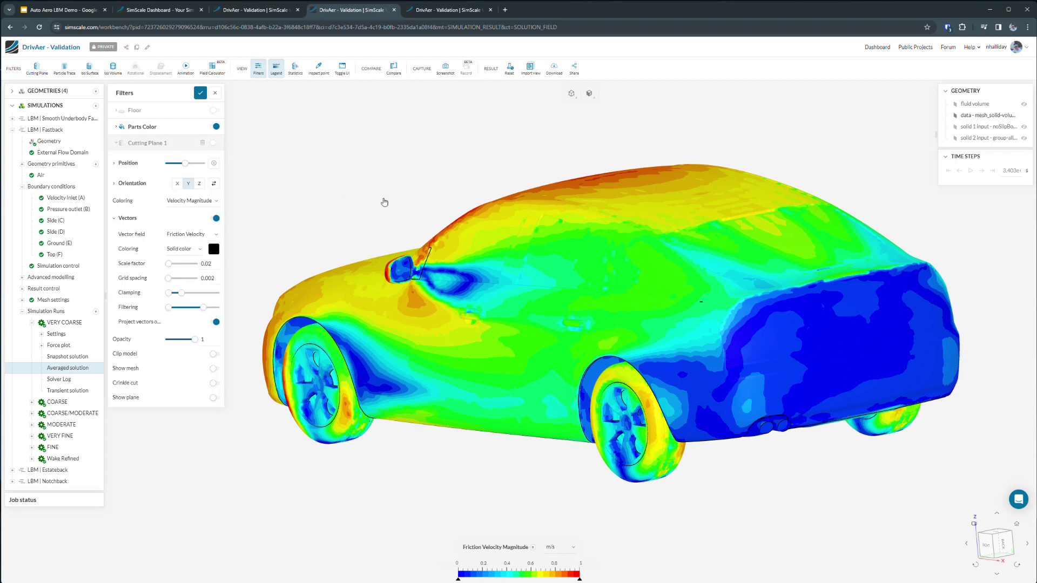
pyautogui.click(215, 144)
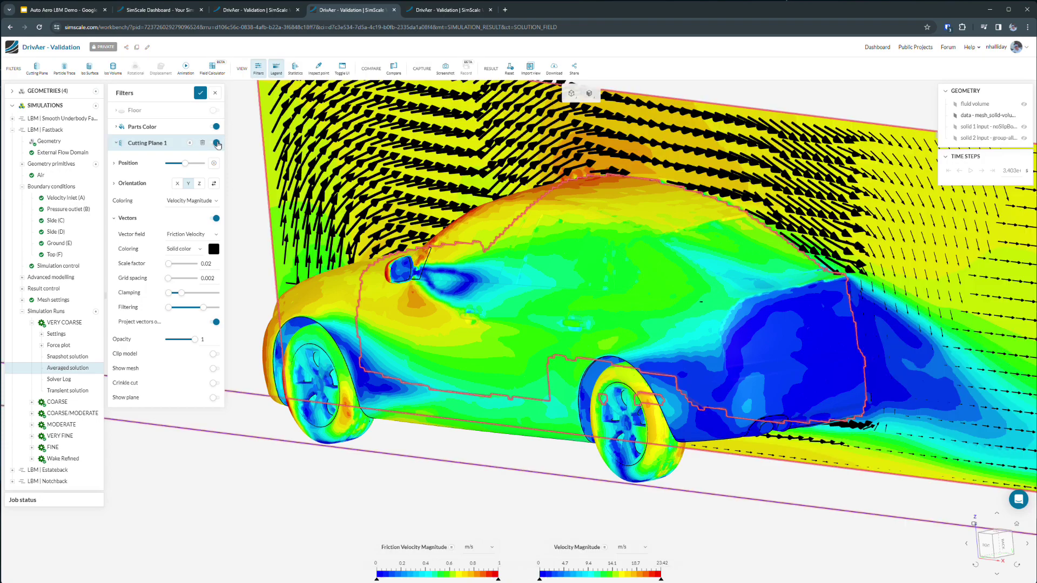
pyautogui.scroll(-2, 414, 271)
pyautogui.scroll(-2, 414, 271)
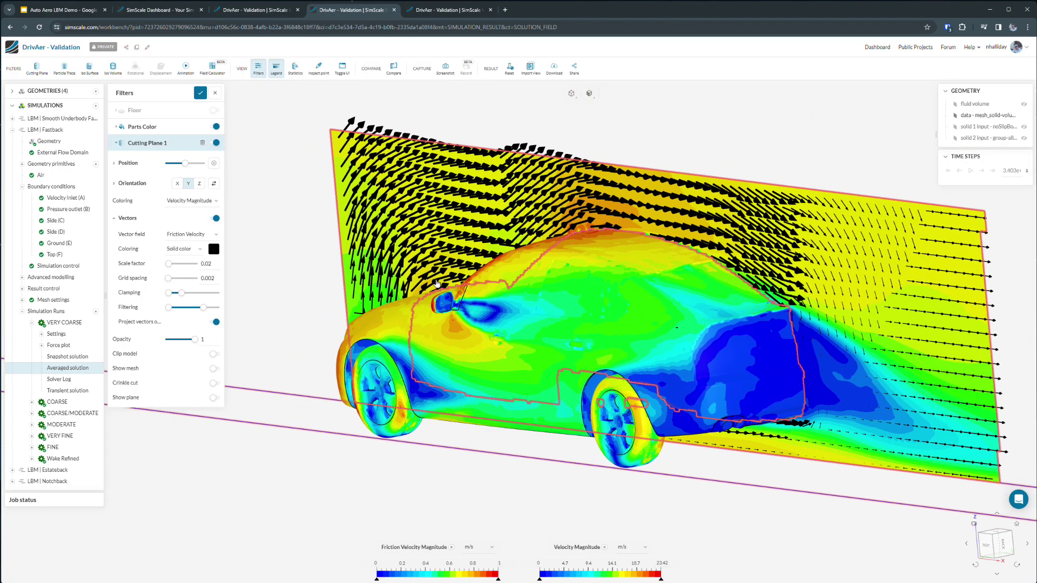
pyautogui.moveTo(421, 273); pyautogui.dragTo(903, 228)
pyautogui.scroll(5, 750, 477)
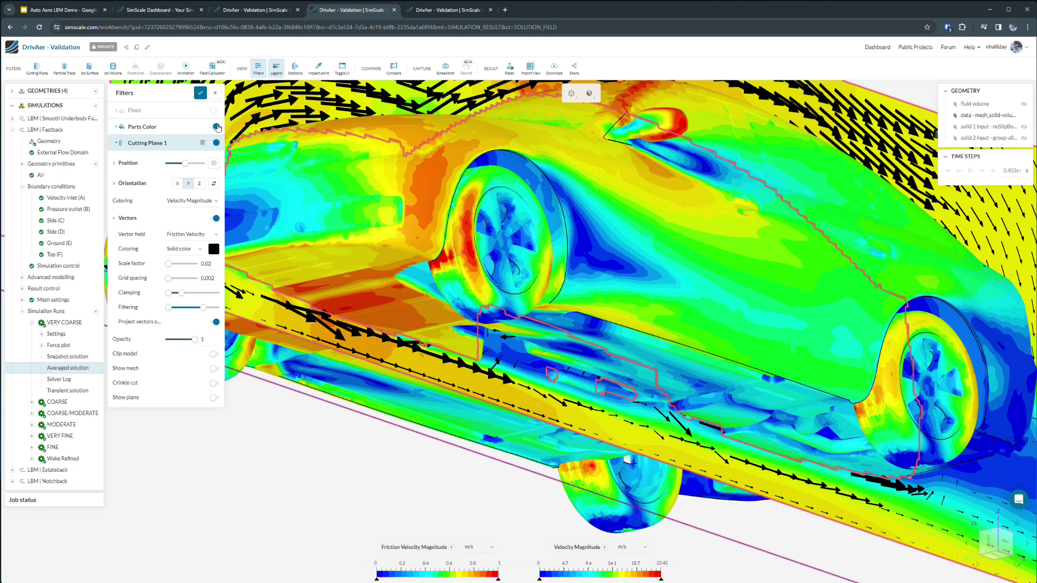
# - Hide the car's parts colouring, snap to a straight right-side view and save it as Saved view 1
pyautogui.click(216, 126)
pyautogui.moveTo(566, 352); pyautogui.dragTo(435, 395)
pyautogui.scroll(-2, 435, 396)
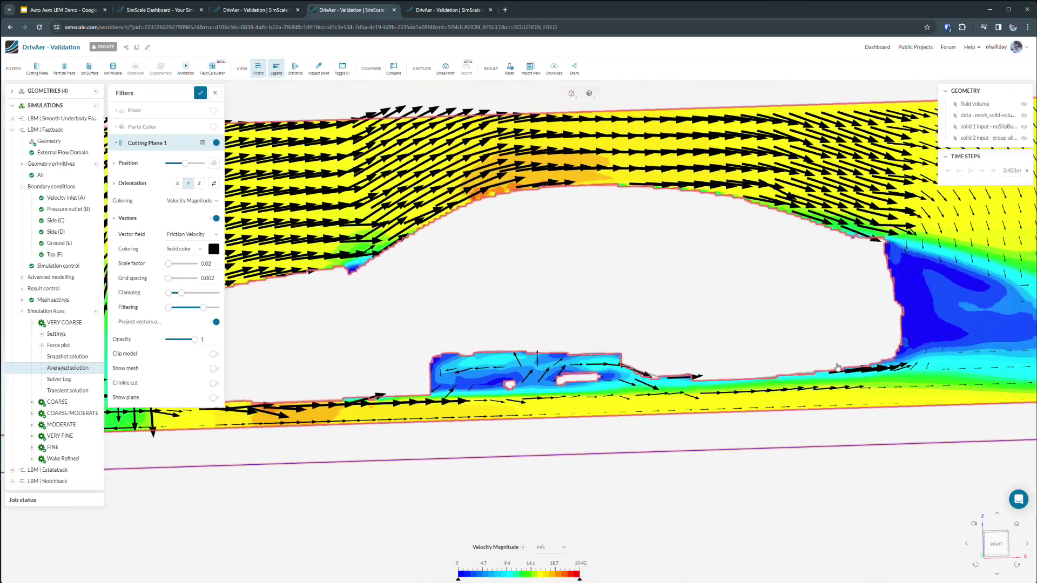
pyautogui.moveTo(881, 392); pyautogui.dragTo(783, 406)
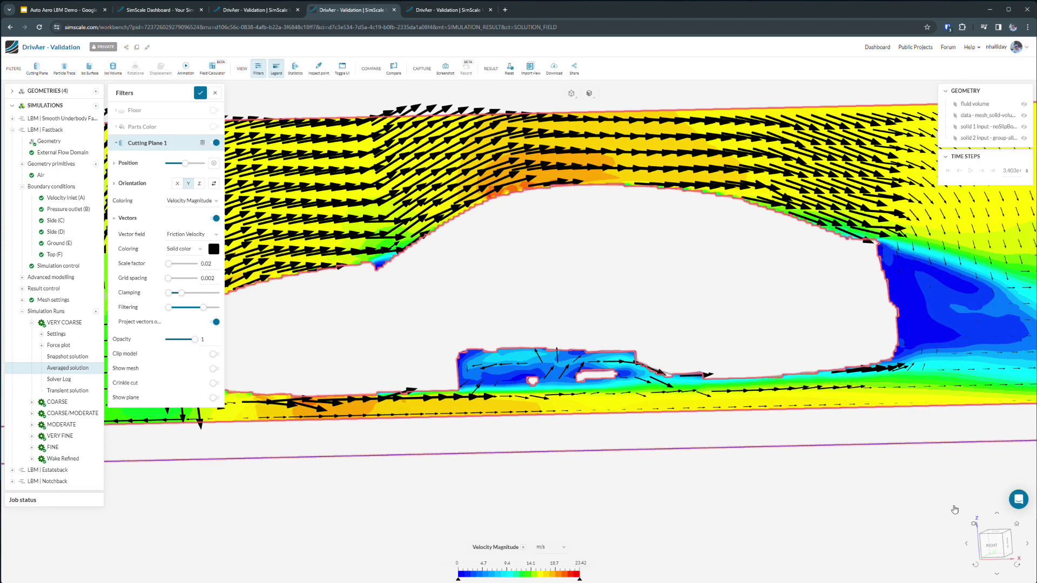
pyautogui.click(993, 552)
pyautogui.scroll(3, 378, 346)
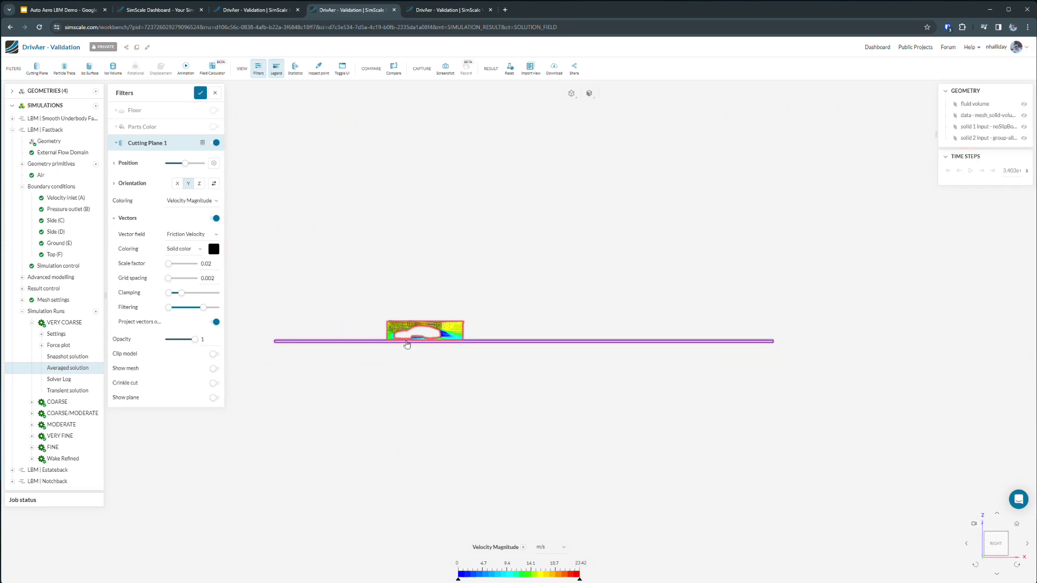
pyautogui.scroll(5, 357, 349)
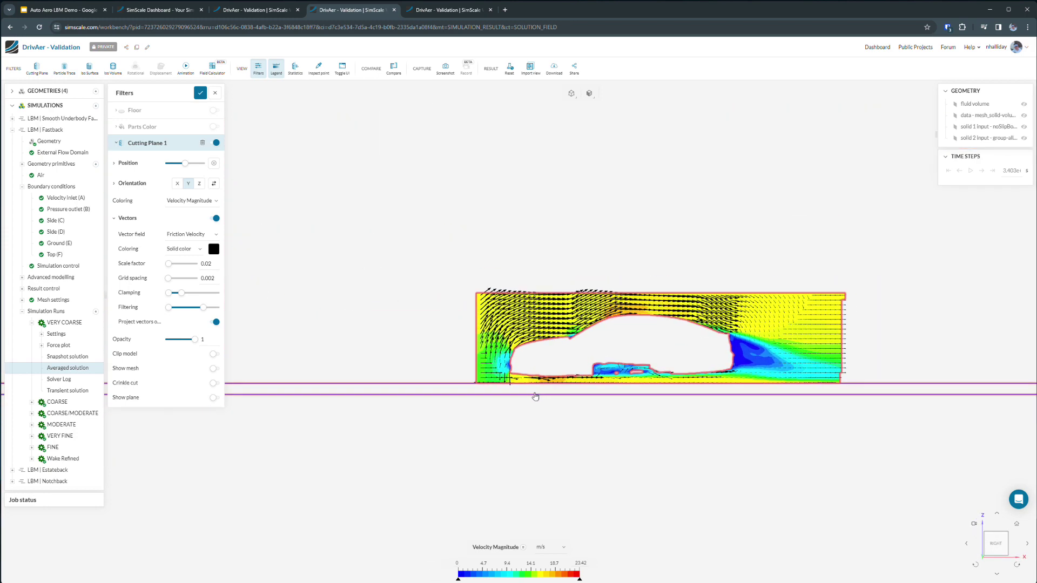
pyautogui.moveTo(973, 523)
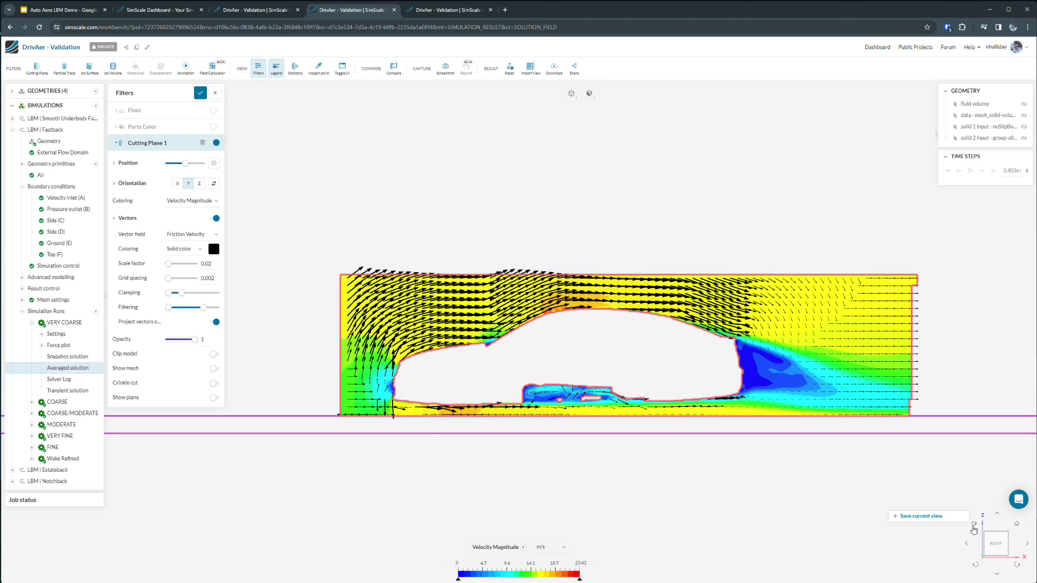
pyautogui.click(942, 518)
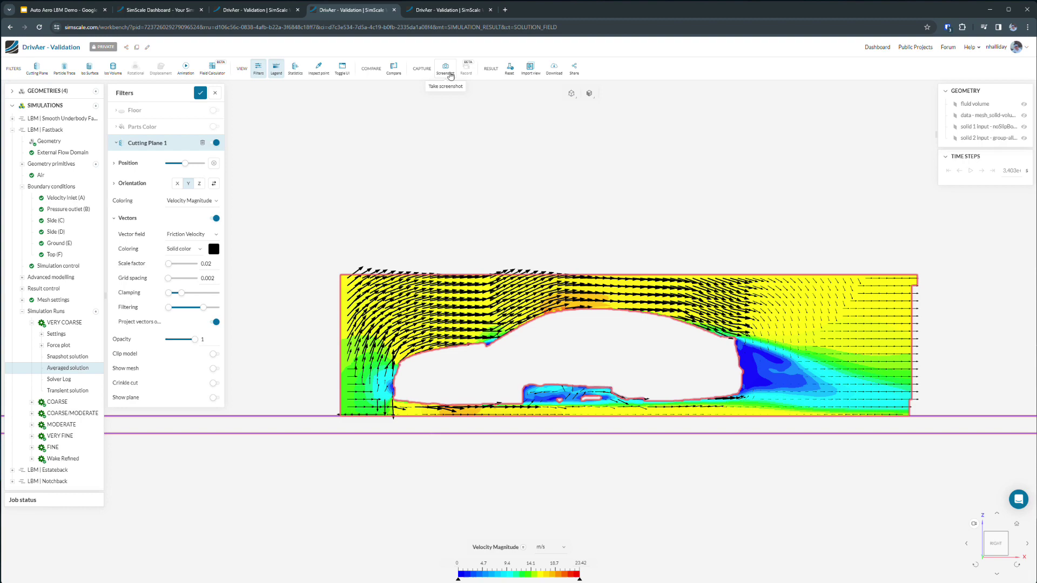
# - Frame the side-view flow field and take a 1280 × 900 screenshot
pyautogui.click(446, 68)
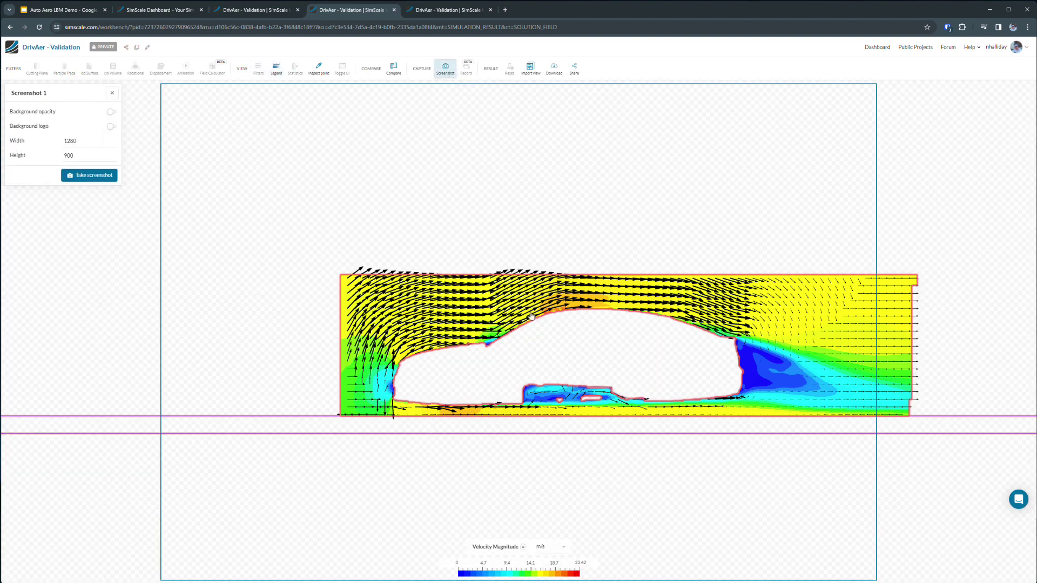
pyautogui.scroll(1, 562, 355)
pyautogui.moveTo(562, 356); pyautogui.dragTo(507, 351, button='right')
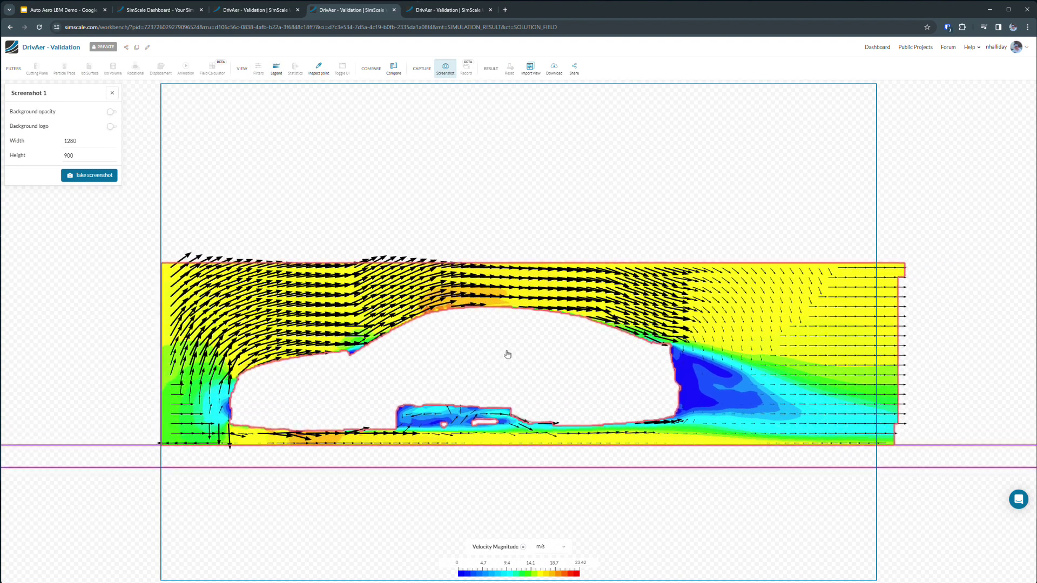
pyautogui.scroll(1, 509, 353)
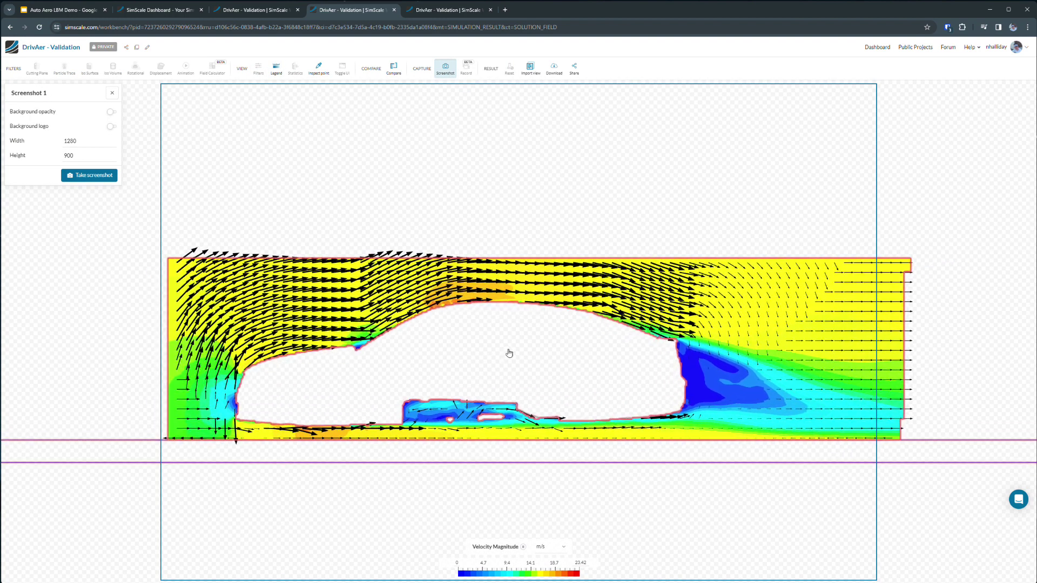
pyautogui.click(100, 180)
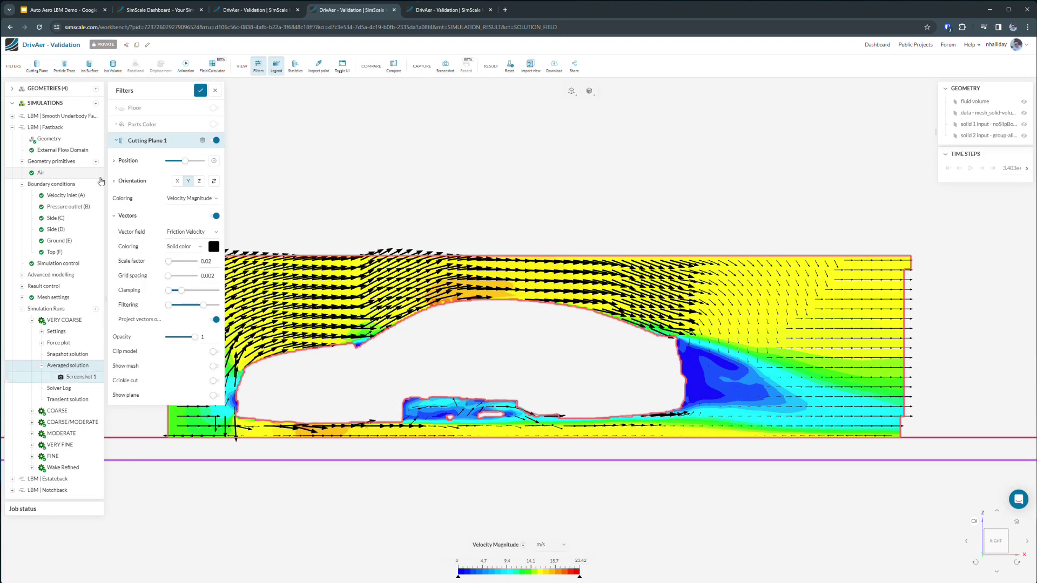
# - Play through the transient solution's time steps, viewing the animated velocity field from low side and rear angles
pyautogui.click(428, 10)
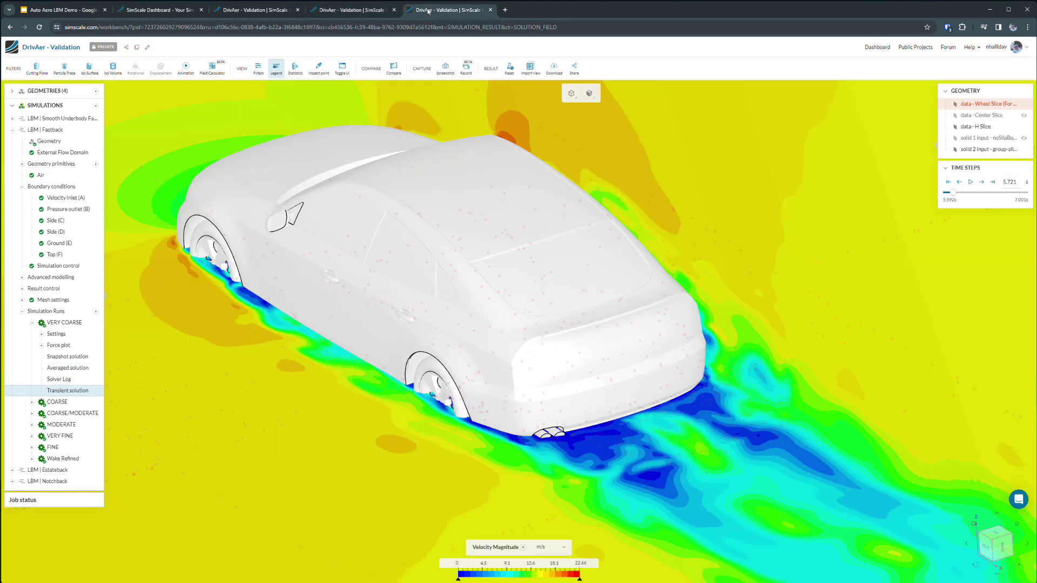
pyautogui.click(970, 182)
pyautogui.moveTo(685, 268); pyautogui.dragTo(554, 364)
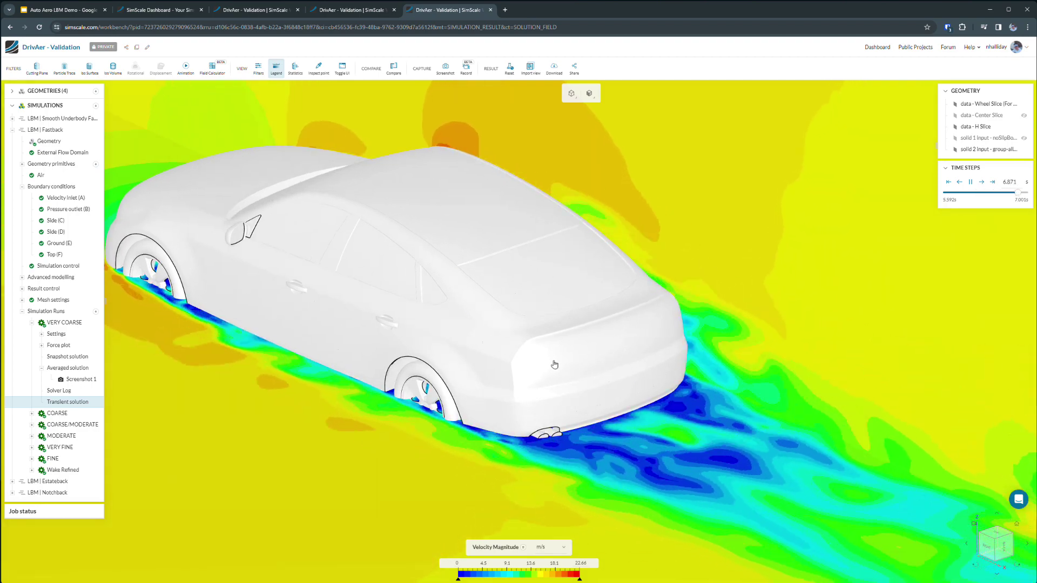
pyautogui.moveTo(554, 363); pyautogui.dragTo(520, 224)
pyautogui.scroll(5, 474, 313)
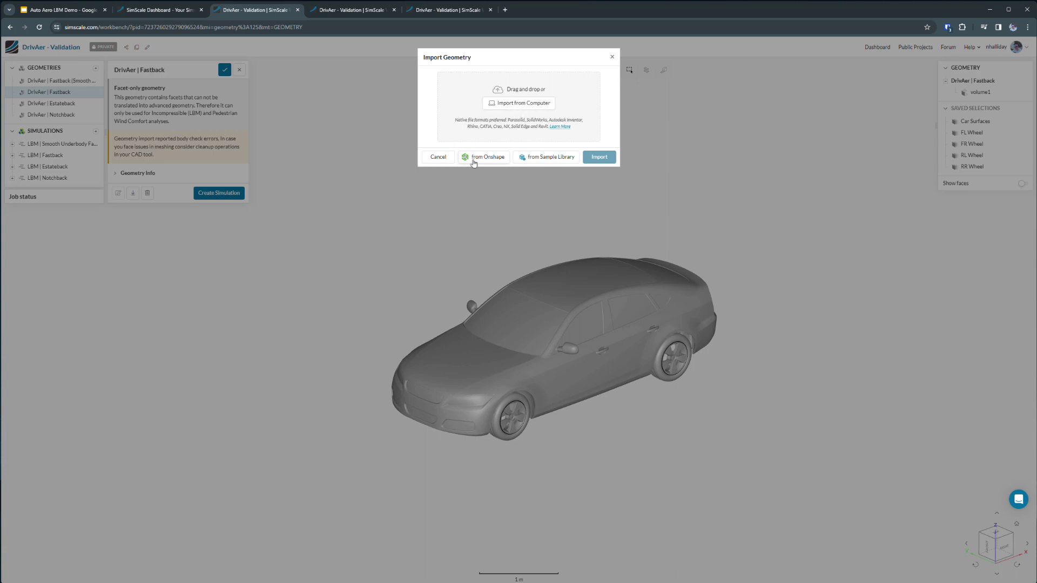
# - Dismiss the Import Geometry dialog and expand the DrivAer | Fastback geometry info
pyautogui.click(437, 157)
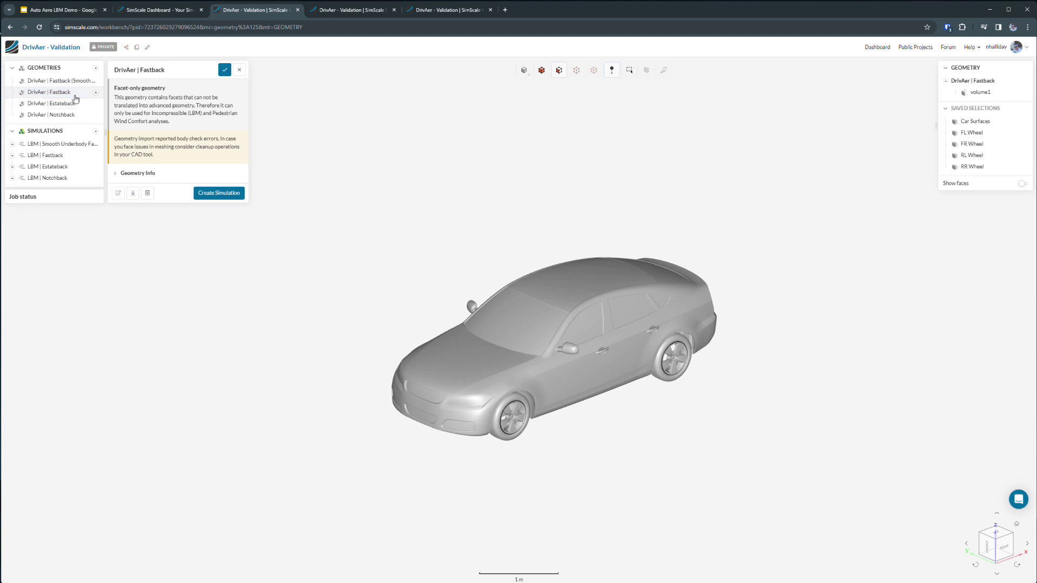
pyautogui.click(115, 173)
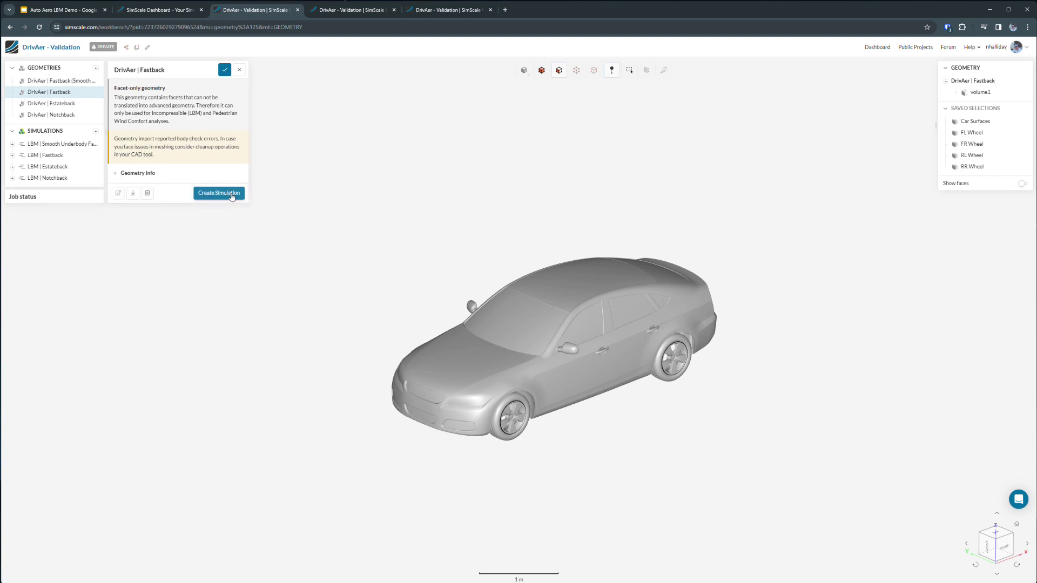
# - Create an Incompressible (LBM) simulation from the Fastback geometry, keeping k-omega SST (DDES) turbulence
pyautogui.click(231, 195)
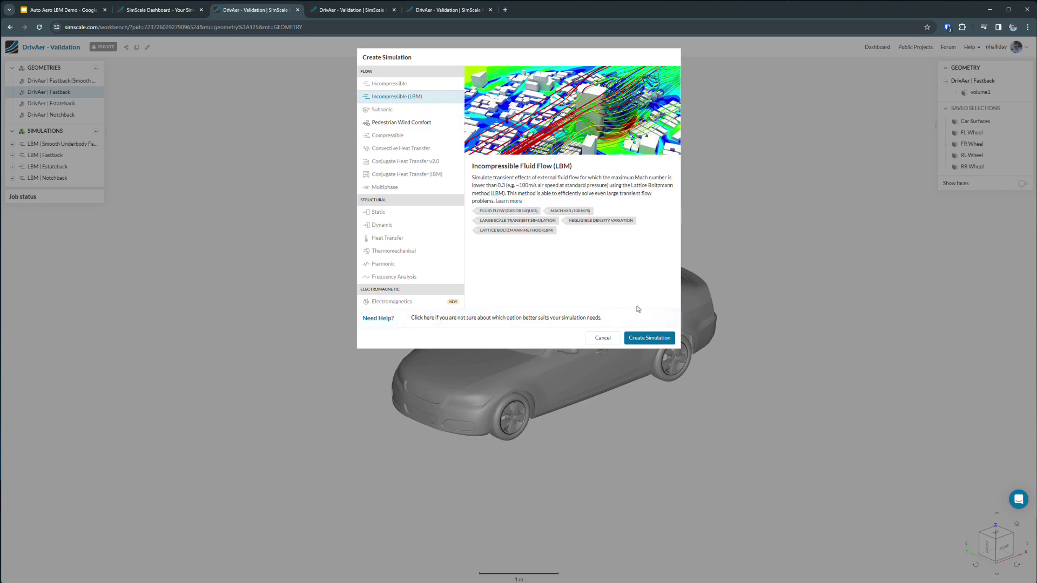
pyautogui.click(649, 338)
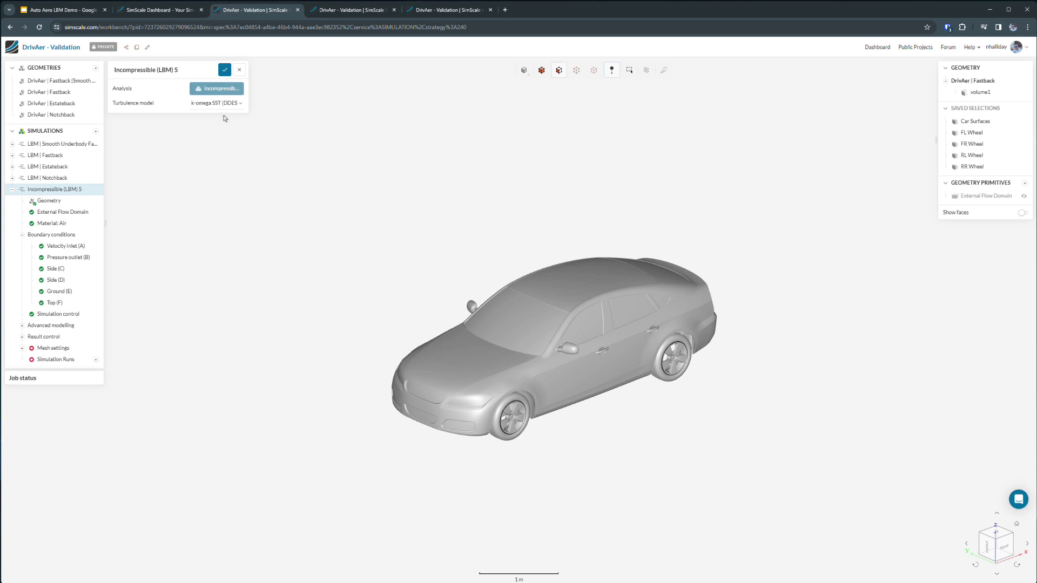
pyautogui.click(231, 108)
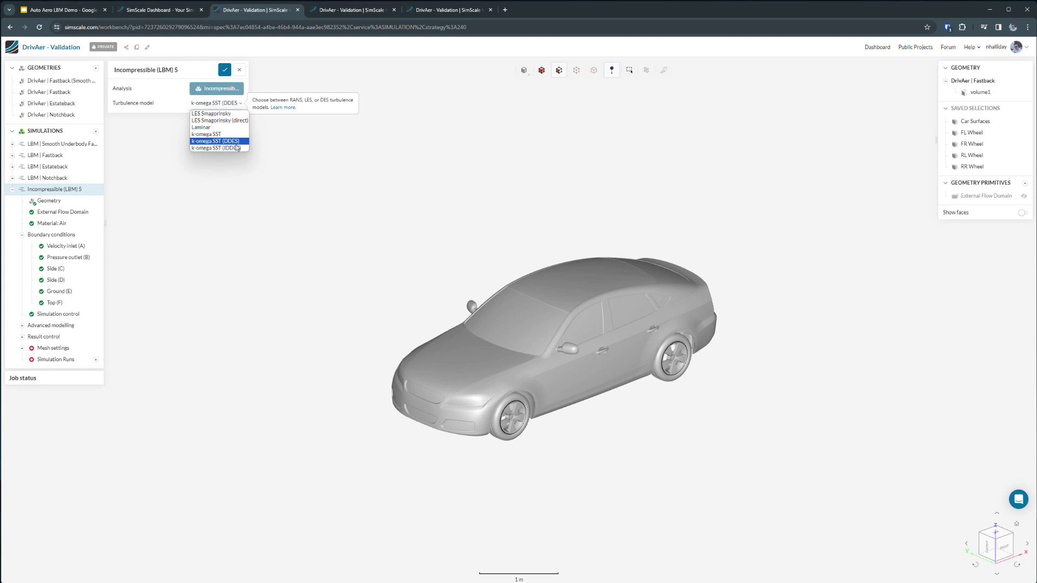
pyautogui.click(237, 144)
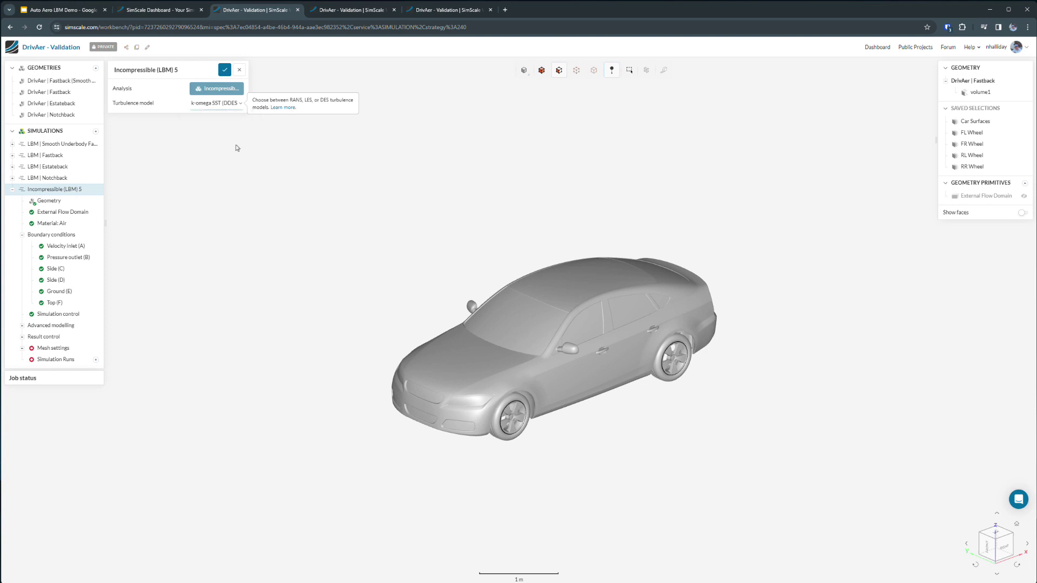
# - Inspect the External Flow Domain box spanning x −14.95 to 32.05 m around the car
pyautogui.click(63, 214)
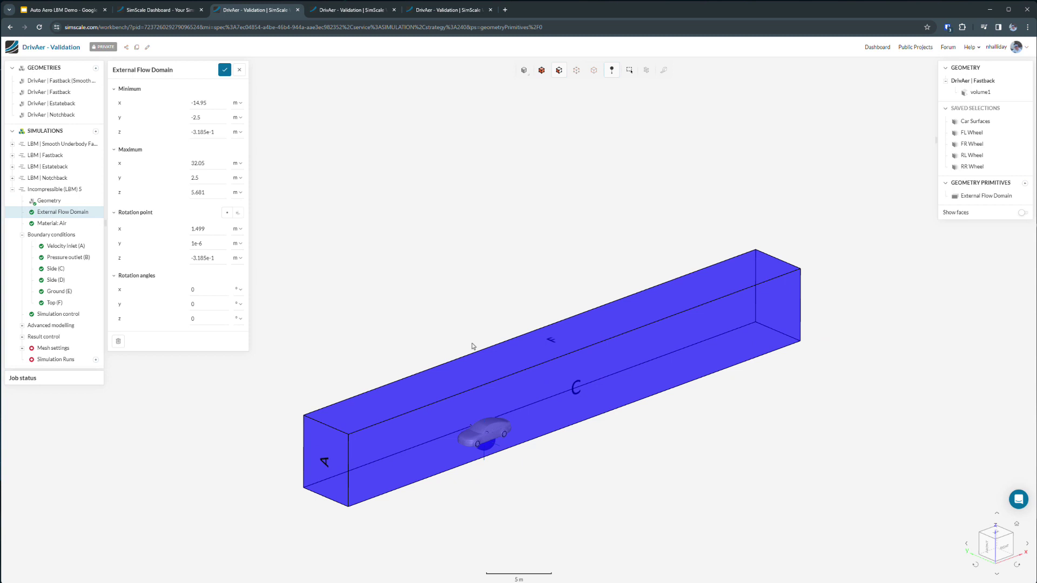
pyautogui.moveTo(472, 346); pyautogui.dragTo(498, 375)
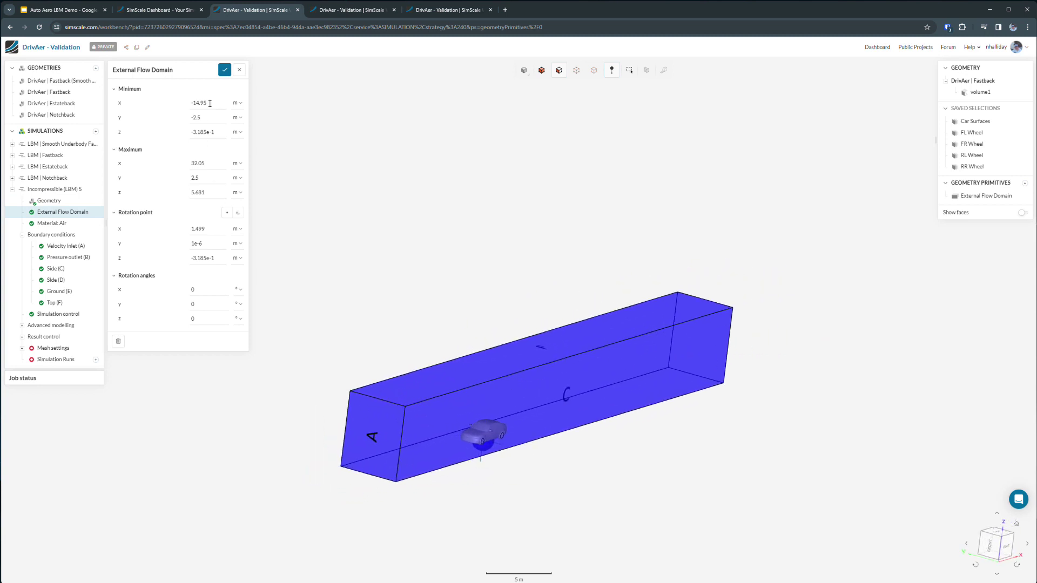
pyautogui.moveTo(375, 294); pyautogui.dragTo(385, 286)
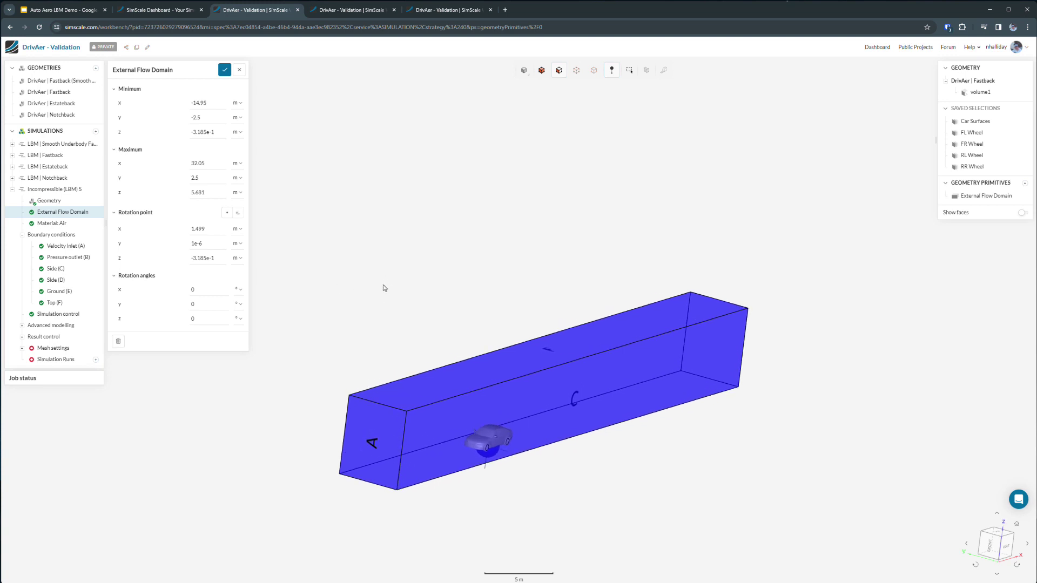
# - Save Velocity inlet (A) with 16 m/s velocity and 0.001 turbulence intensity
pyautogui.click(61, 248)
pyautogui.scroll(5, 394, 432)
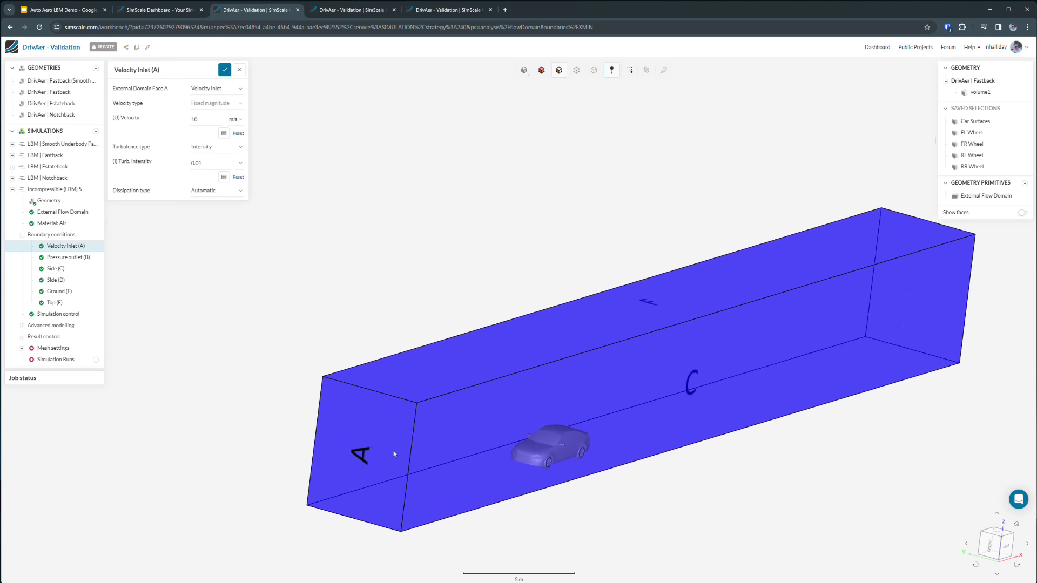
pyautogui.doubleClick(198, 120)
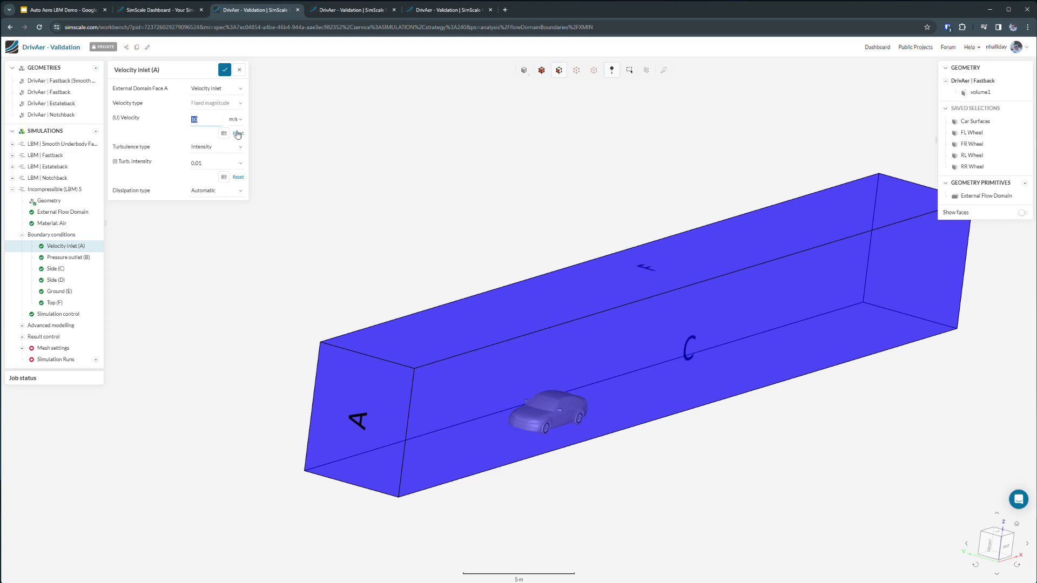
pyautogui.write('16')
pyautogui.click(196, 163)
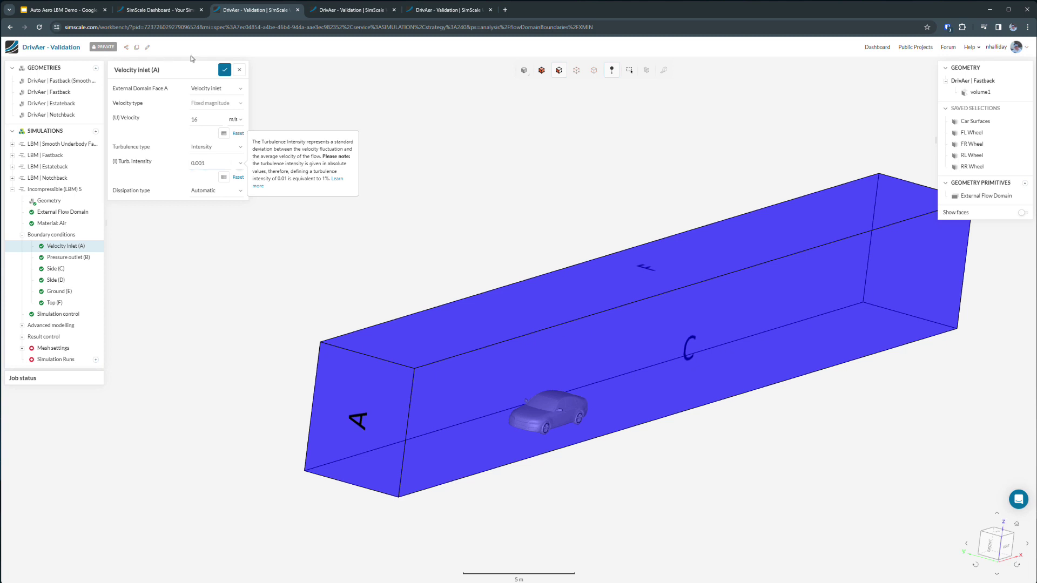
pyautogui.click(224, 70)
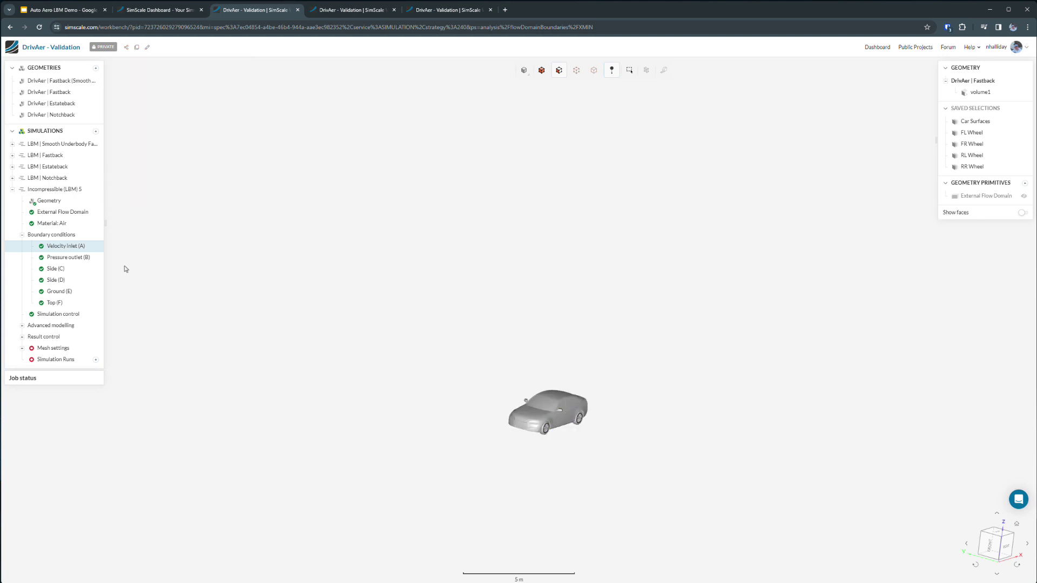
# - Save Ground (E) as a moving wall with Ux 16 m/s
pyautogui.click(64, 291)
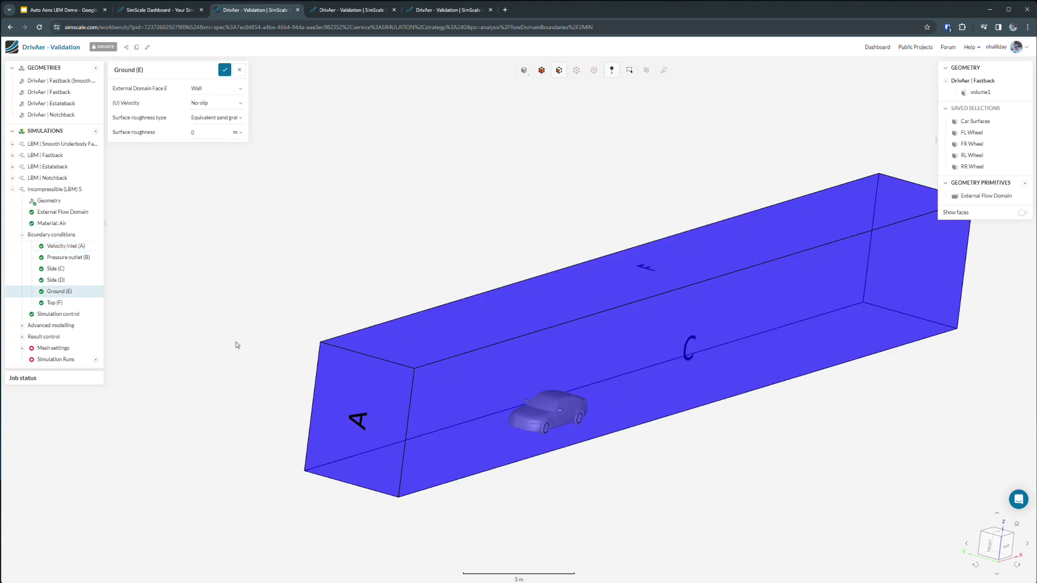
pyautogui.moveTo(234, 342); pyautogui.dragTo(258, 264)
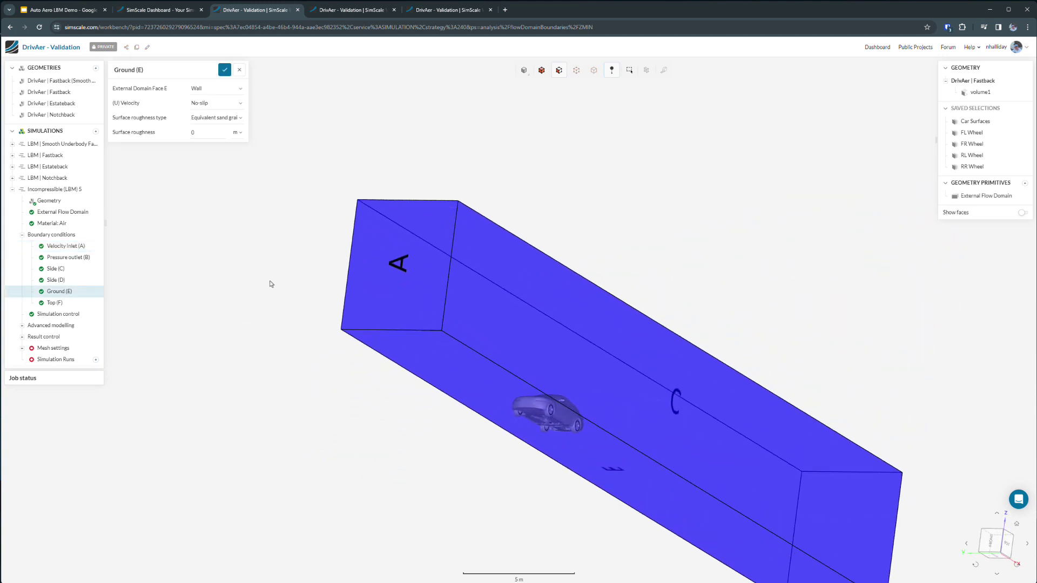
pyautogui.scroll(5, 559, 405)
pyautogui.scroll(-1, 562, 419)
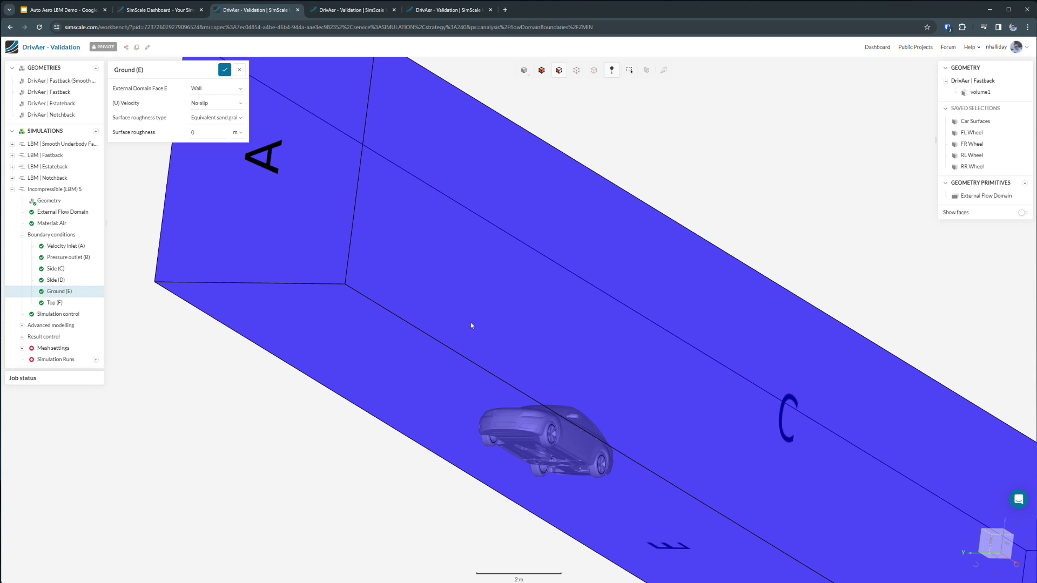
pyautogui.click(211, 103)
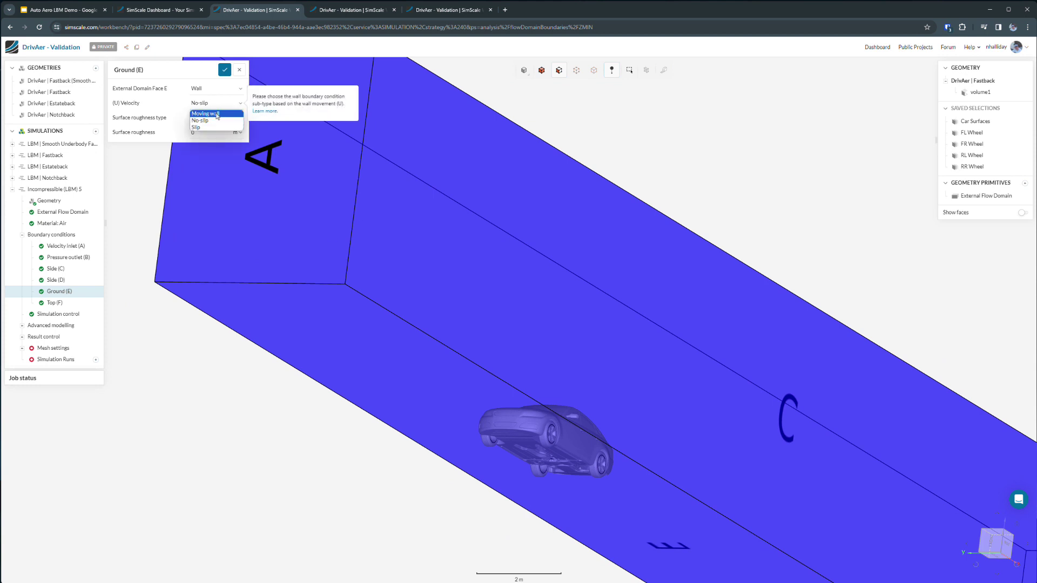
pyautogui.click(215, 114)
pyautogui.doubleClick(210, 138)
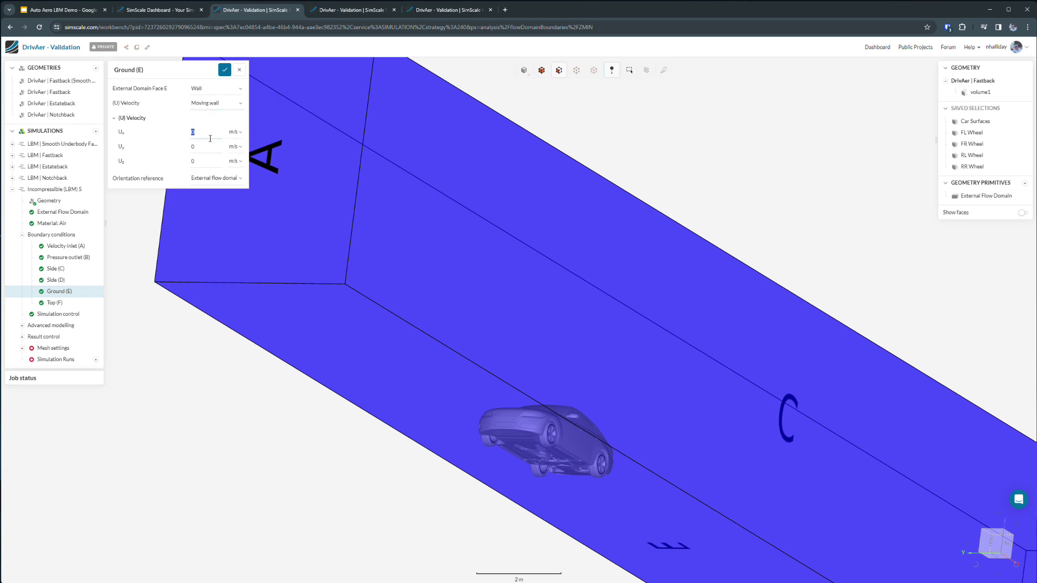
pyautogui.write('16')
pyautogui.click(230, 71)
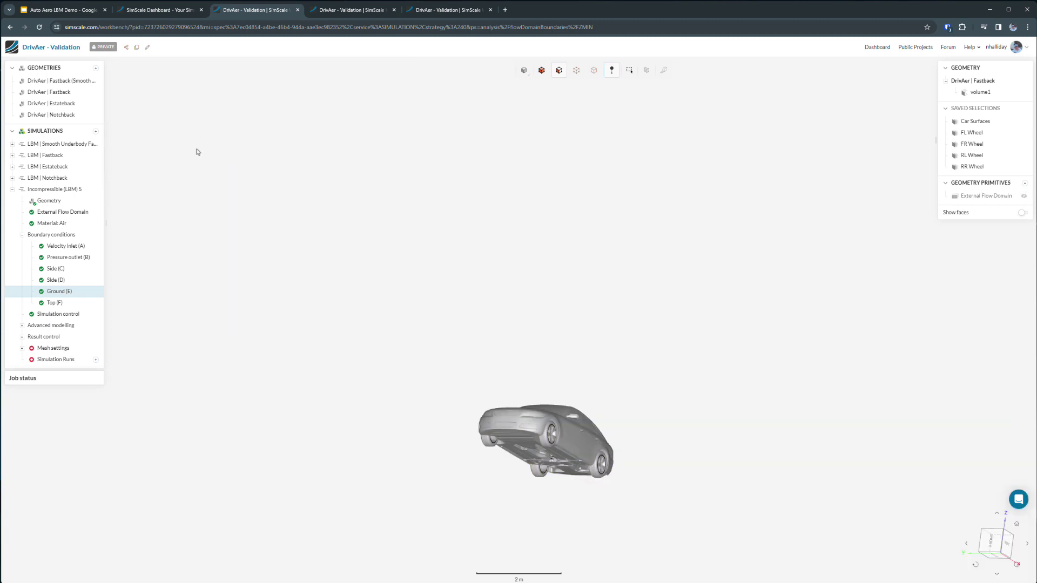
# - Add a rotating wall under Advanced modelling assigned to the front-left wheel
pyautogui.click(23, 326)
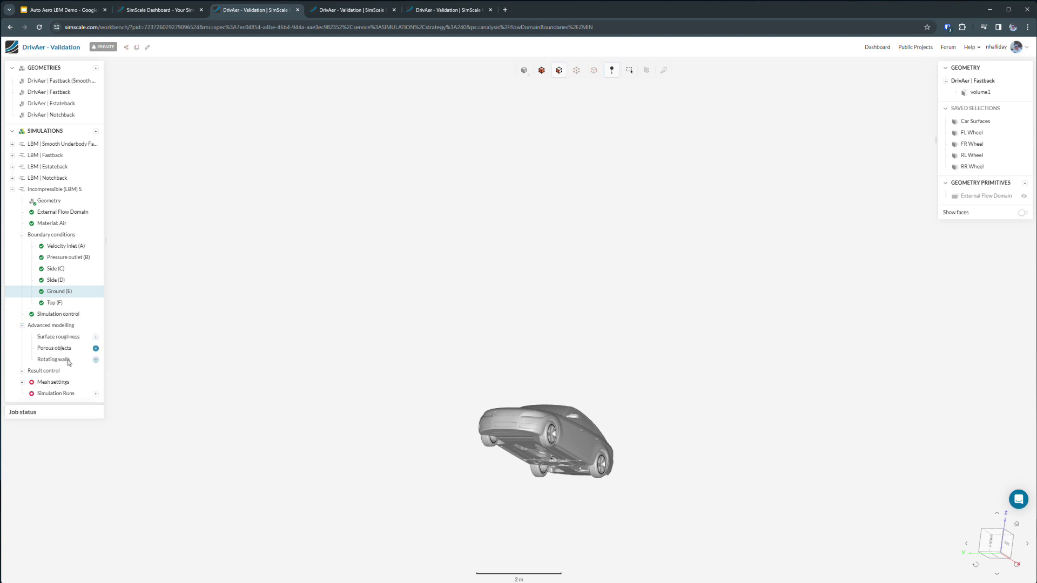
pyautogui.click(96, 360)
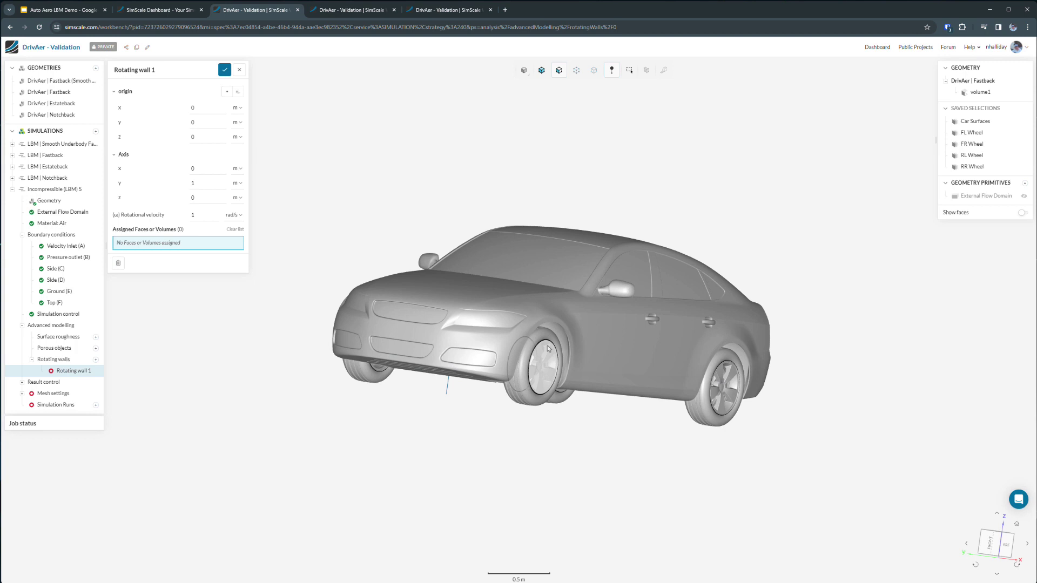
pyautogui.click(972, 134)
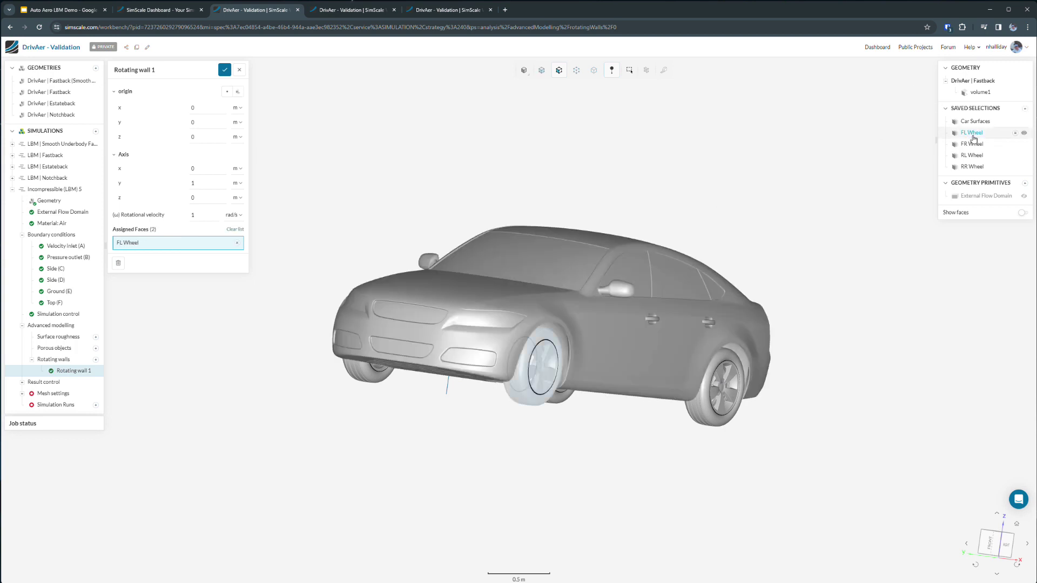
pyautogui.moveTo(463, 214); pyautogui.dragTo(411, 223)
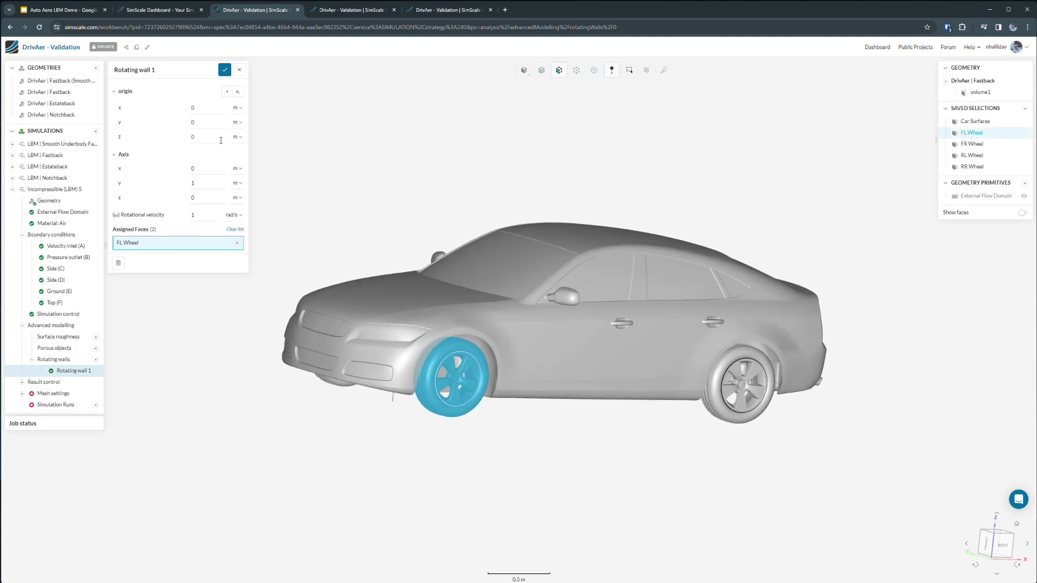
# - Centre its rotation on the wheel, with axis y −1 and speed 51 rad/s
pyautogui.click(238, 96)
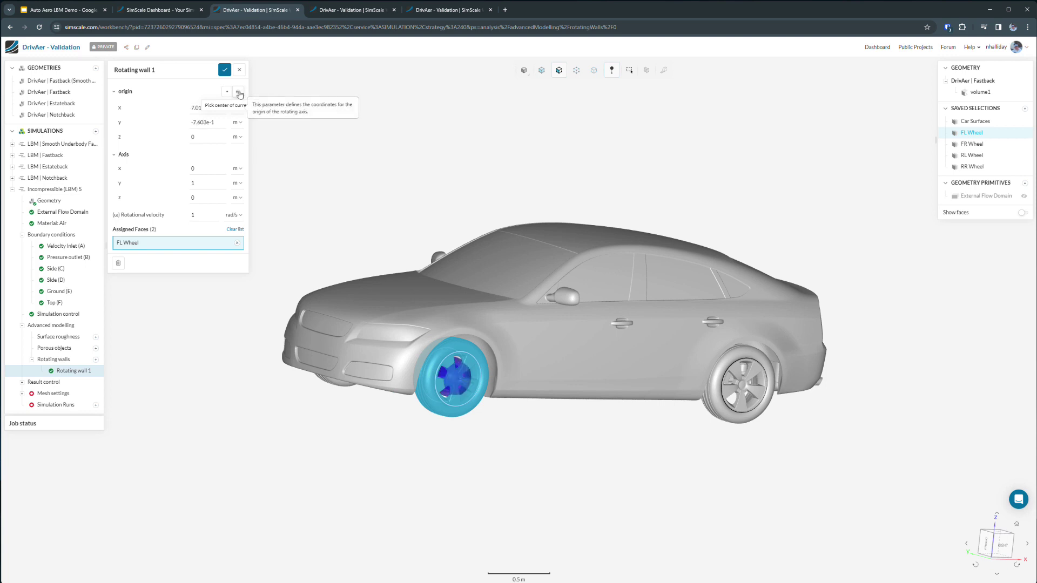
pyautogui.click(204, 185)
pyautogui.write('-')
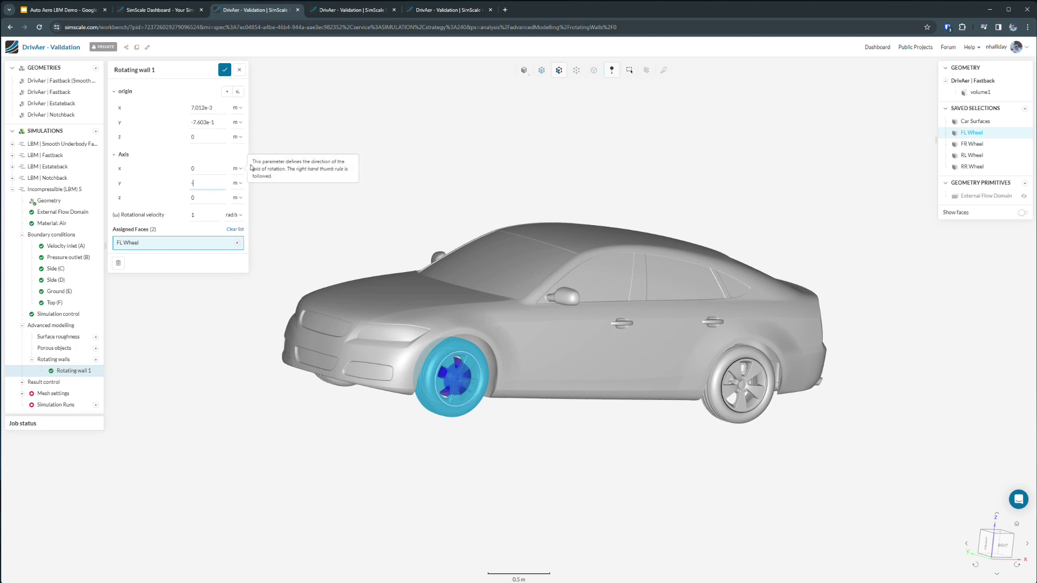
pyautogui.write('1')
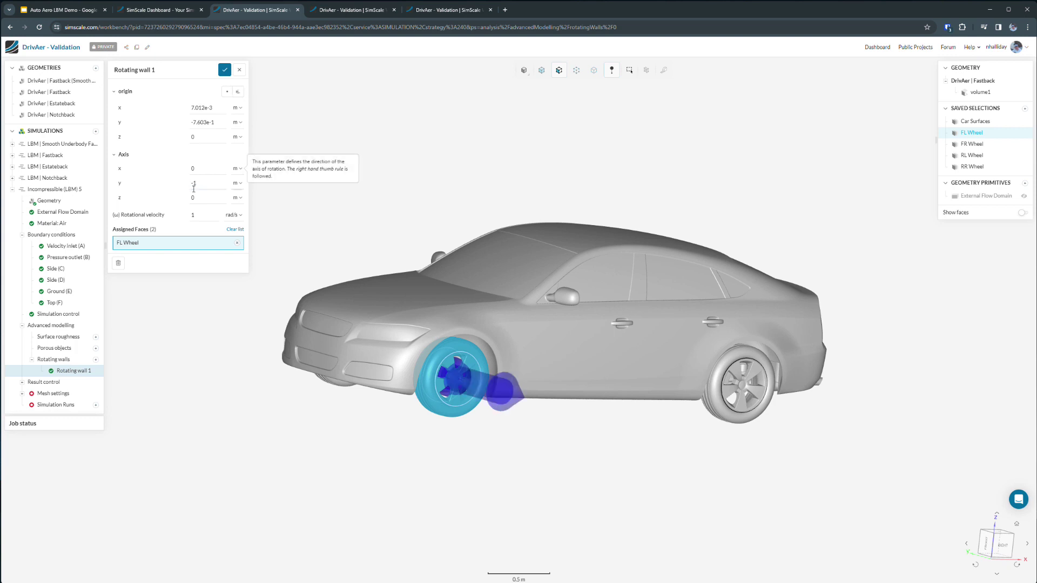
pyautogui.click(200, 216)
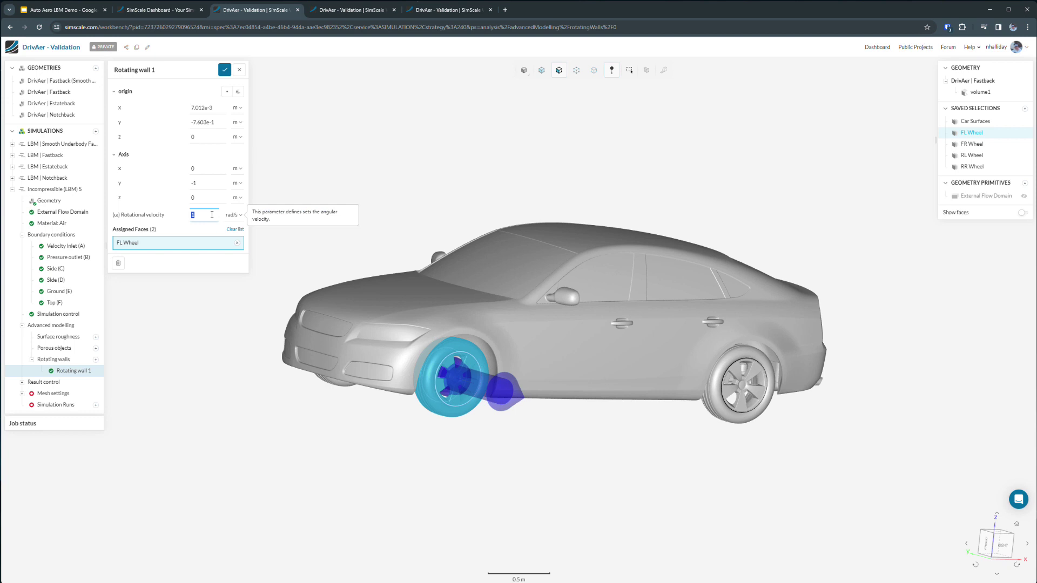
pyautogui.write('51')
pyautogui.click(234, 215)
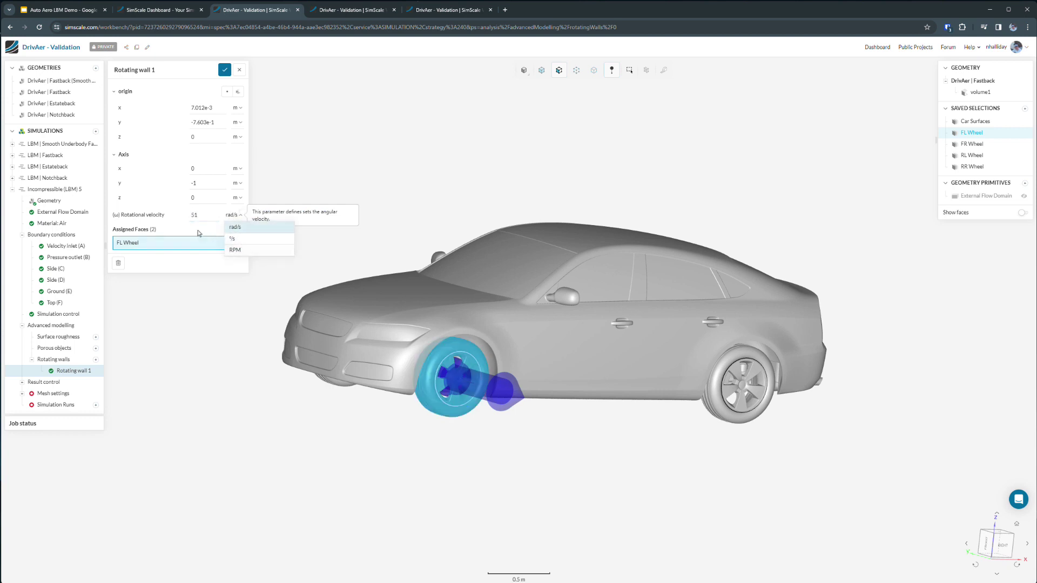
pyautogui.click(174, 217)
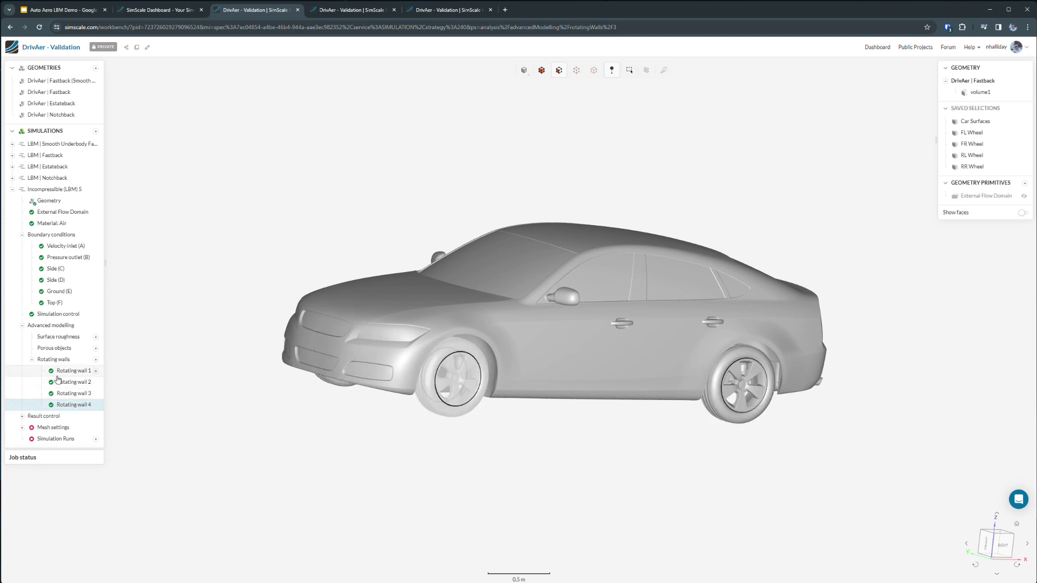
# - Change the Simulation control End time from 10 s to 7 s
pyautogui.click(50, 316)
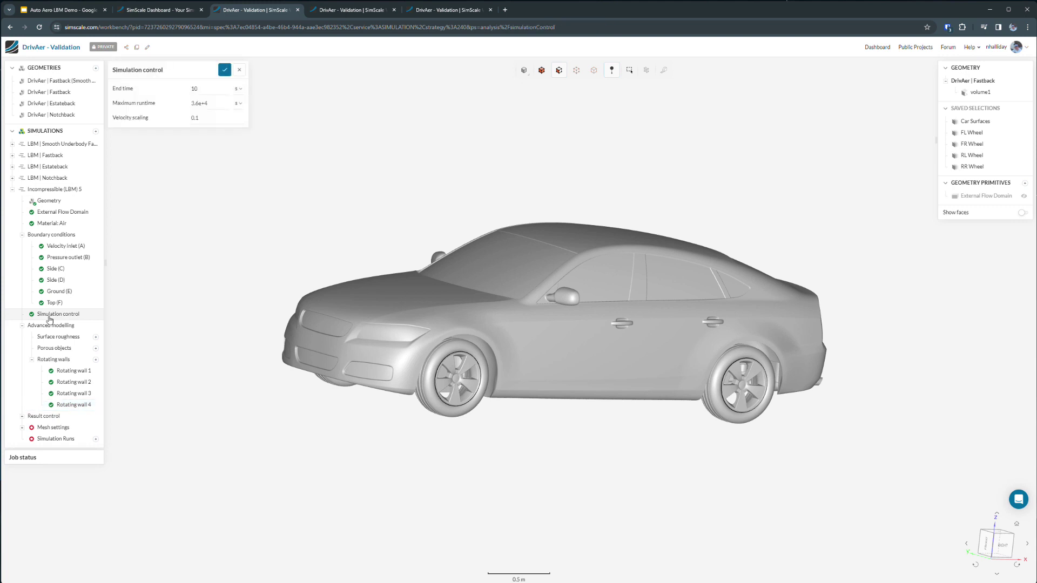
pyautogui.doubleClick(204, 90)
pyautogui.write('7')
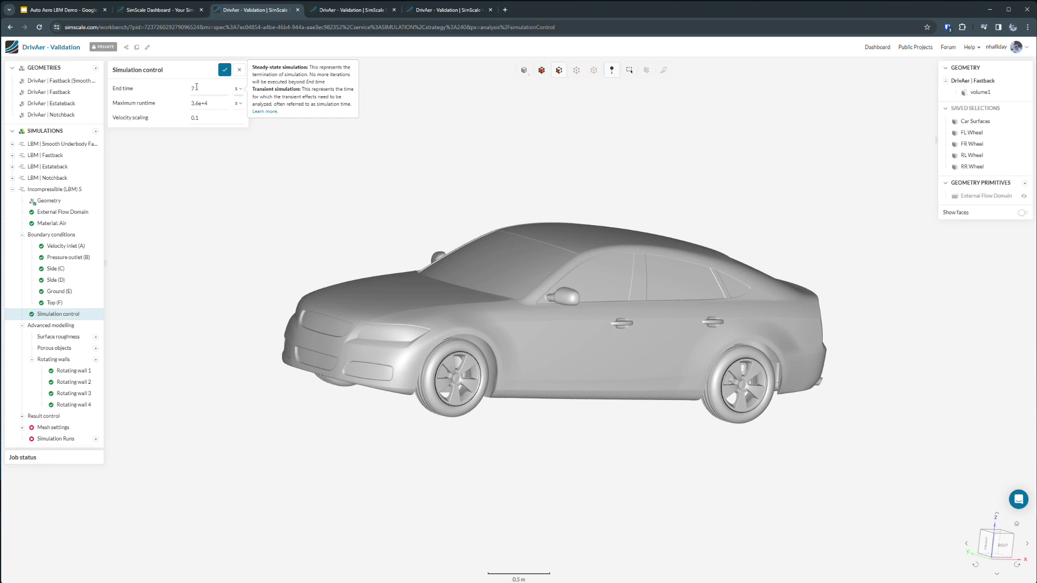
pyautogui.click(22, 417)
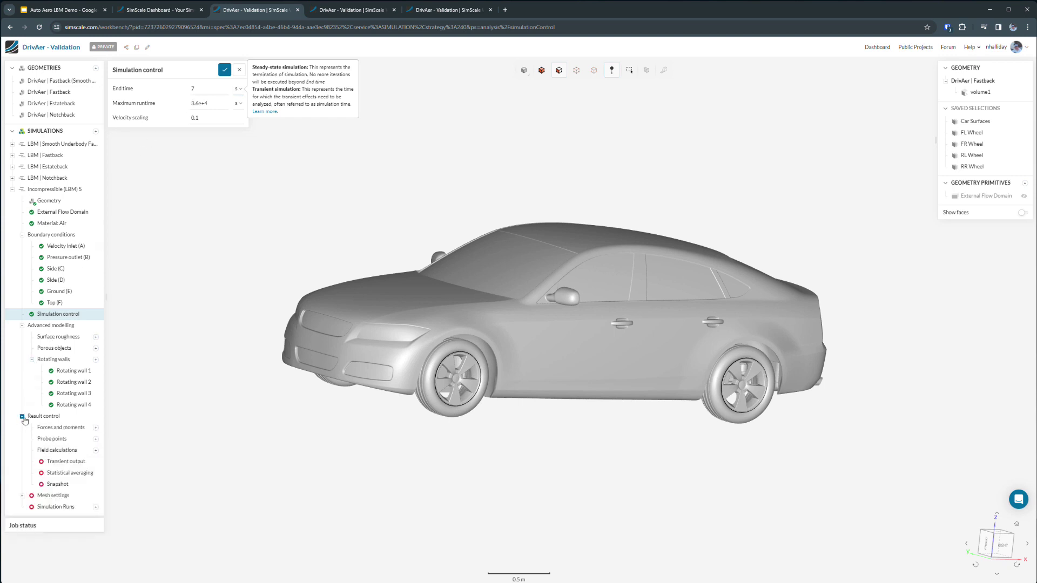
# - Create Forces and moments 1 on the Car Surfaces selection, fraction from end 0.2
pyautogui.click(96, 428)
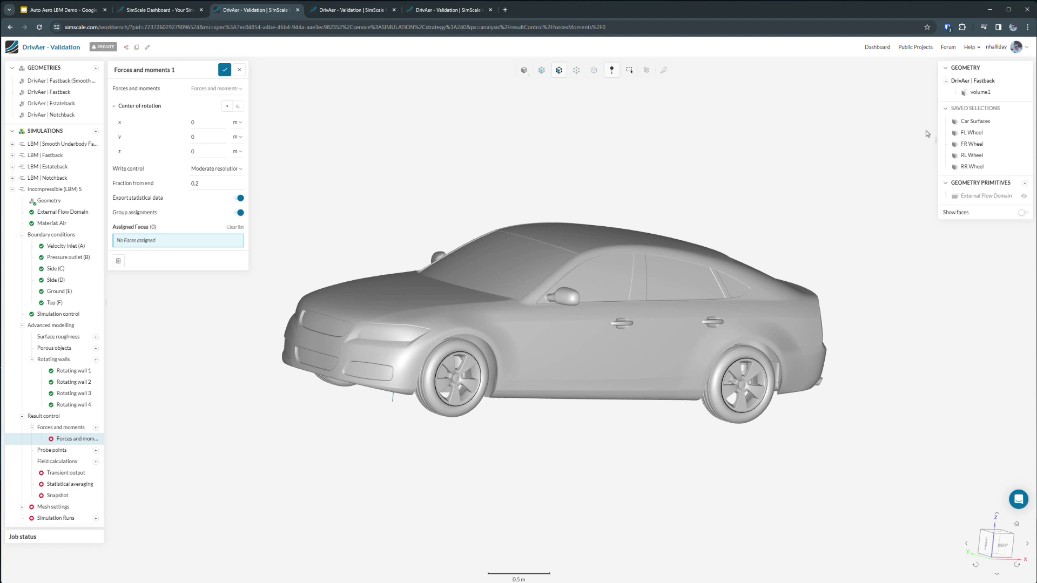
pyautogui.click(972, 120)
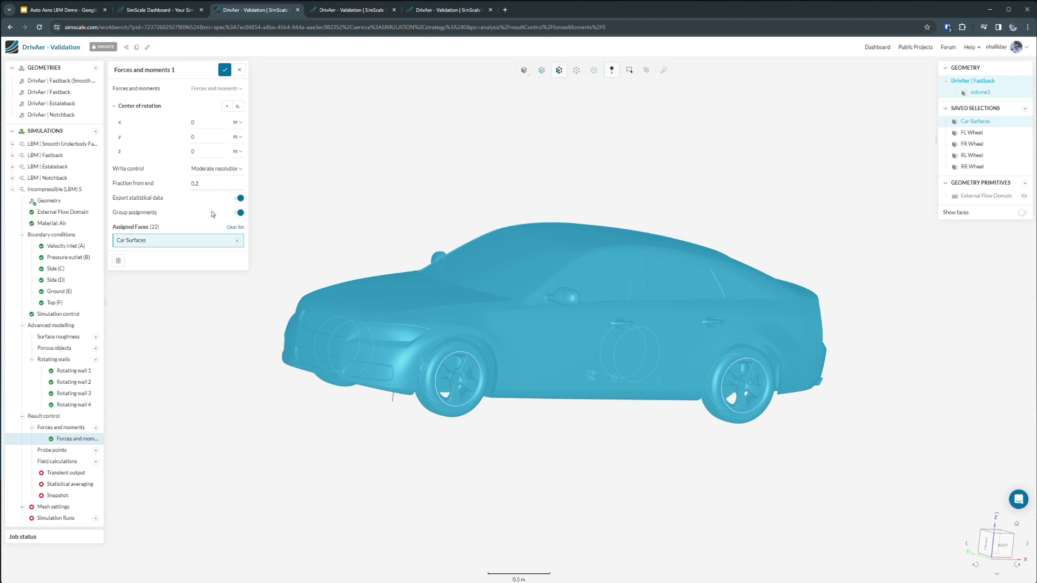
pyautogui.press('Escape')
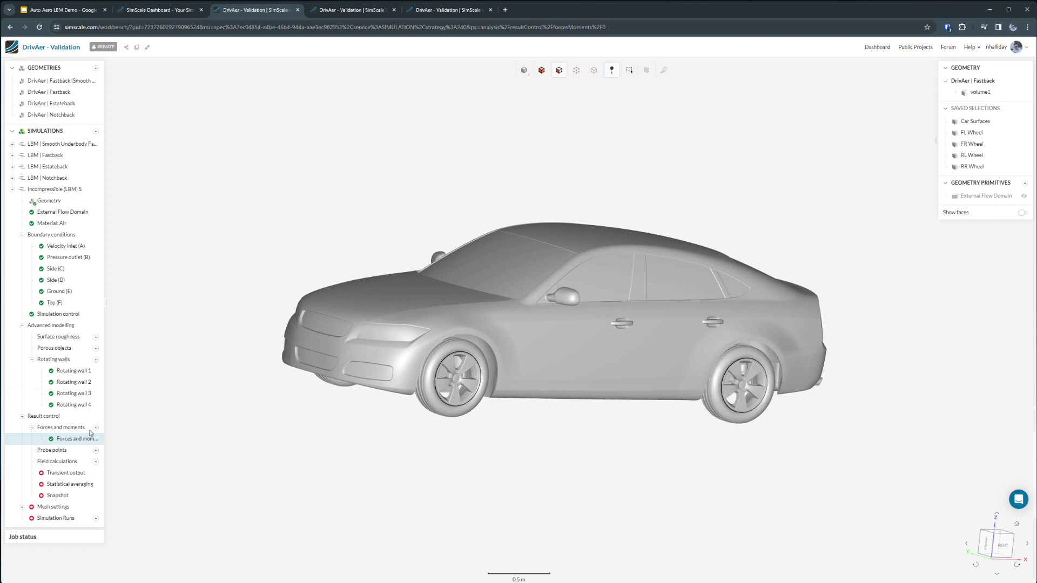
# - Enable transient output export of flow-domain and surface fields on the Car Surfaces
pyautogui.click(65, 473)
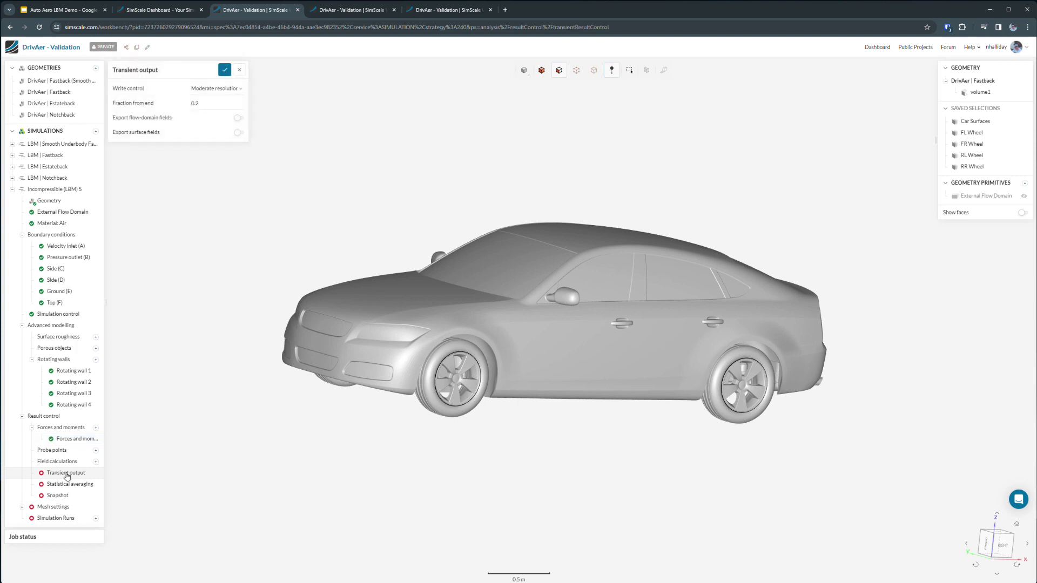
pyautogui.click(237, 118)
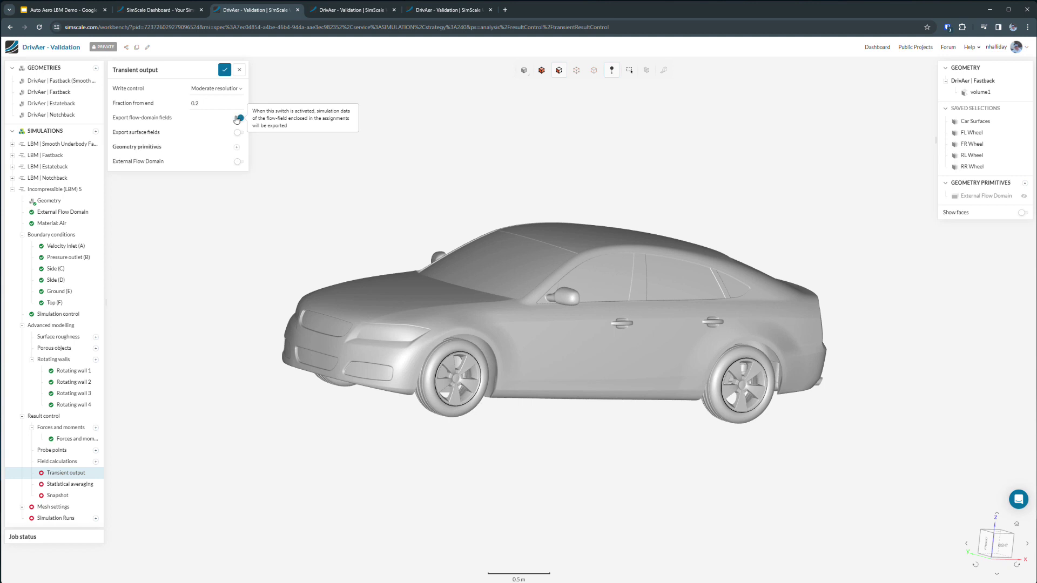
pyautogui.click(238, 133)
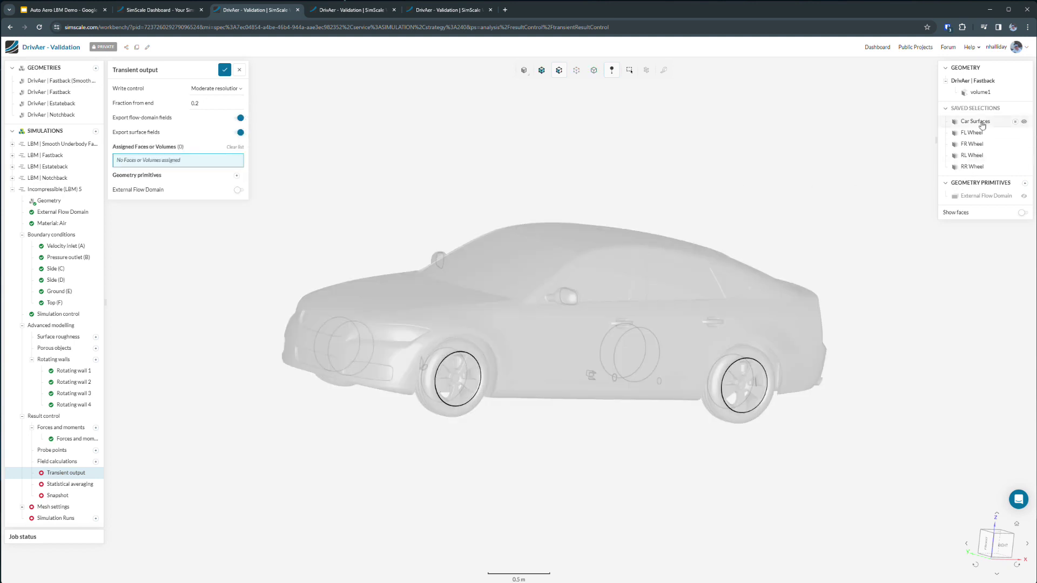
pyautogui.click(975, 121)
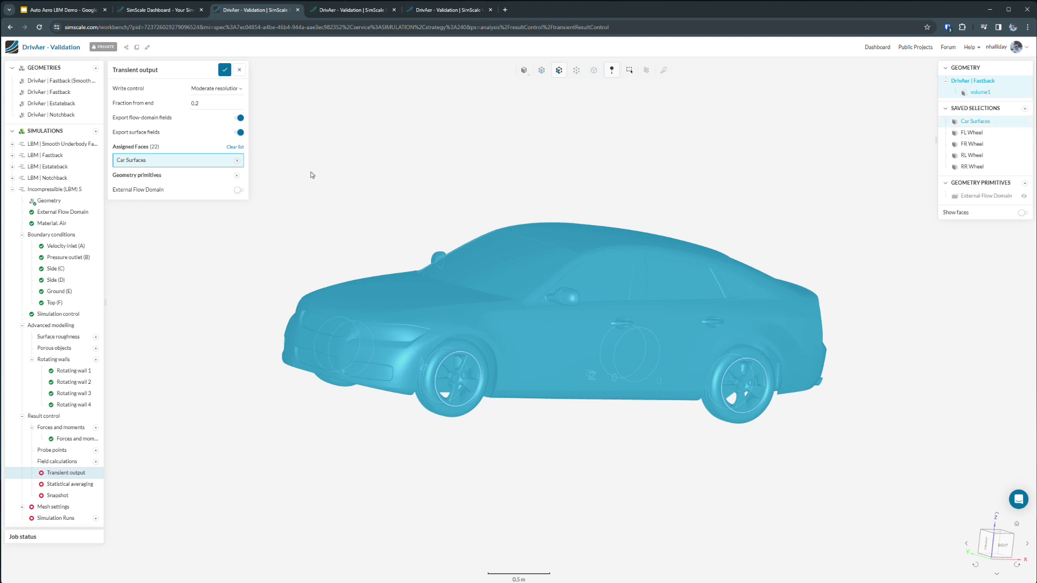
# - Add Local slice 2 with normal (0,1,0) and save the transient output
pyautogui.click(237, 175)
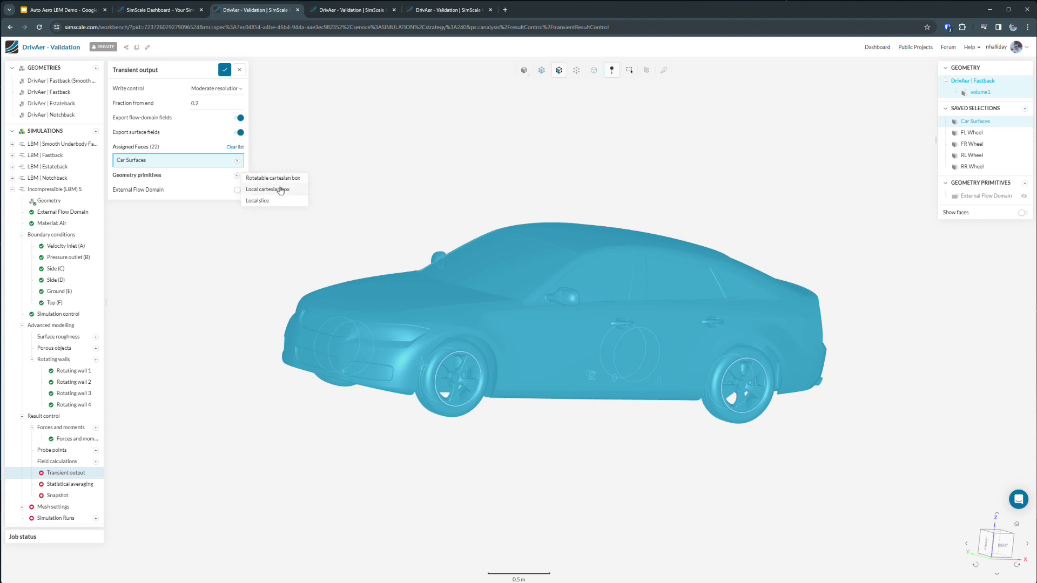
pyautogui.click(268, 200)
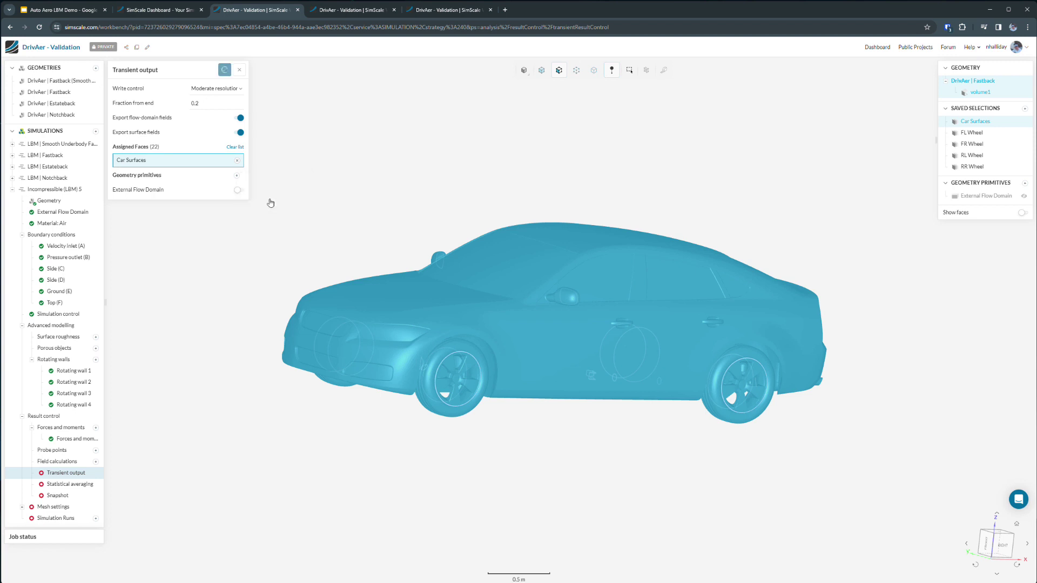
pyautogui.moveTo(320, 216); pyautogui.dragTo(250, 212)
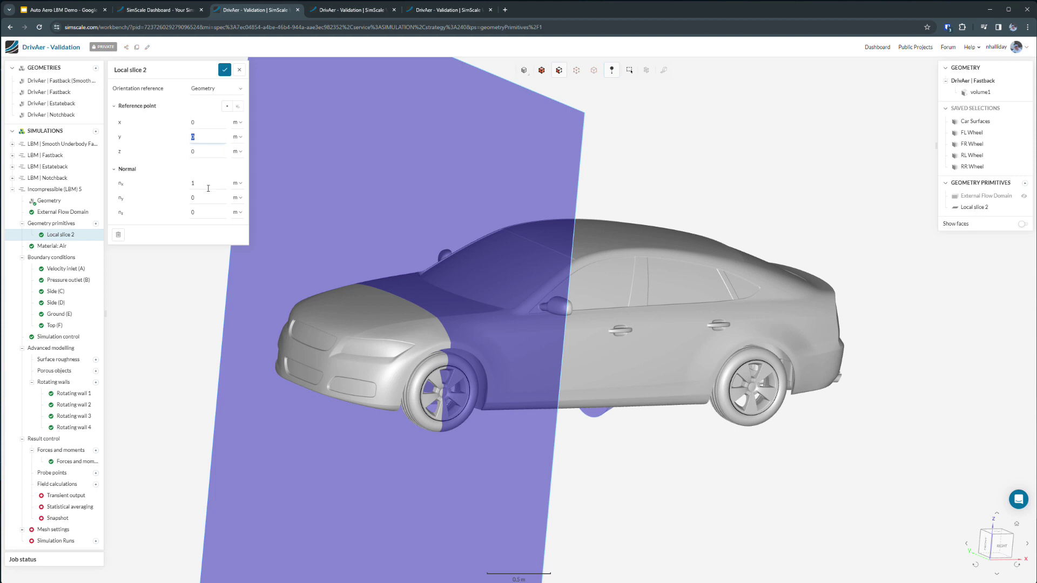
pyautogui.write('0')
pyautogui.press('Tab')
pyautogui.write('1')
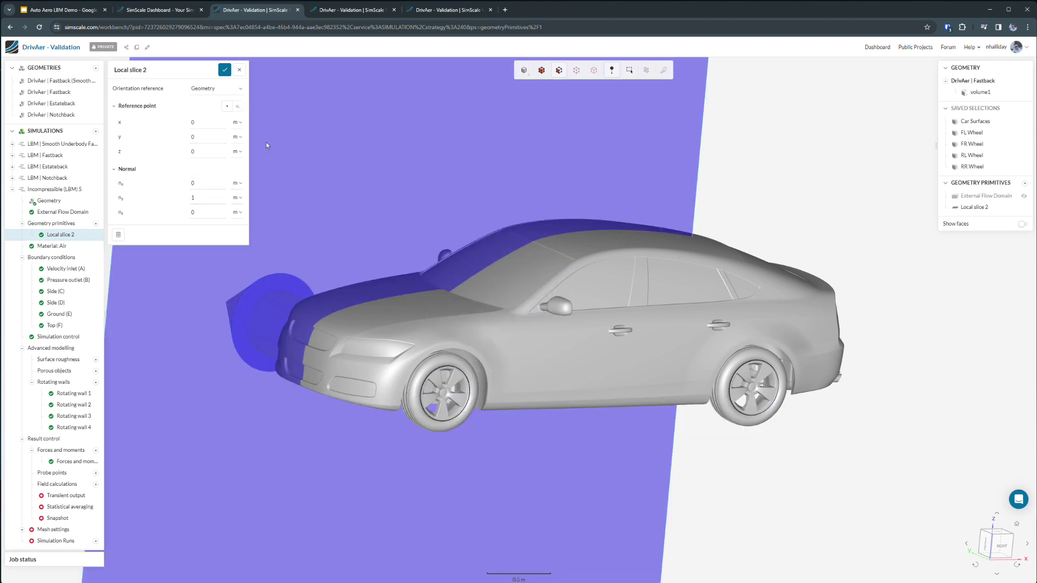
pyautogui.click(226, 70)
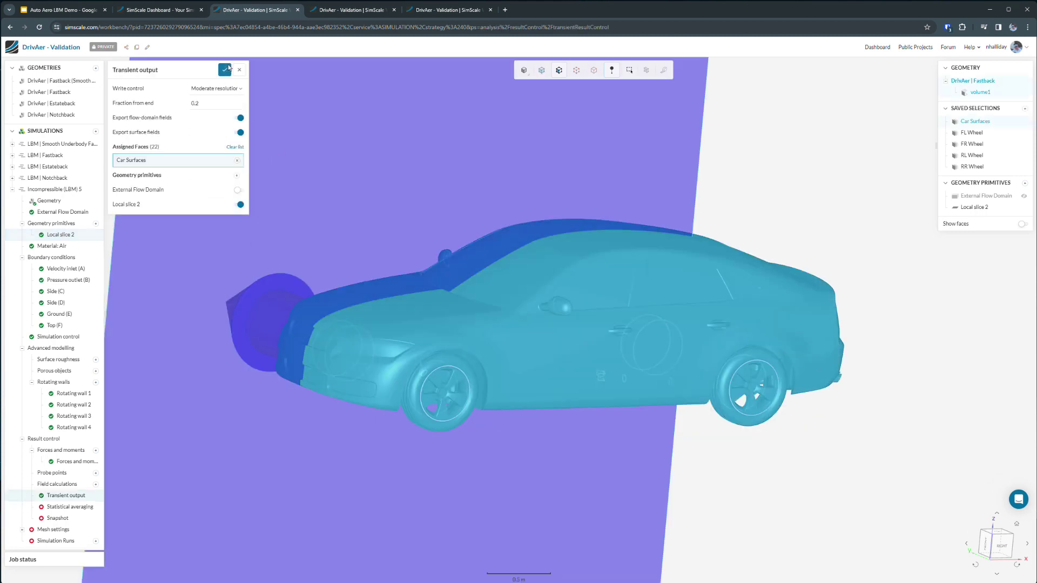
pyautogui.click(227, 72)
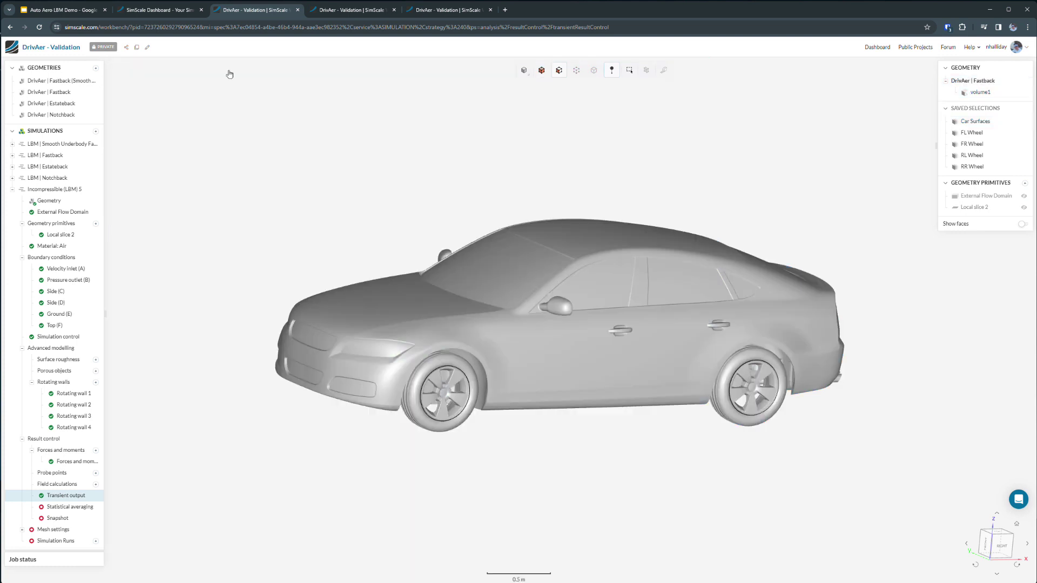
# - Enable Statistical averaging surface-field export on the Car Surfaces and save it
pyautogui.click(91, 509)
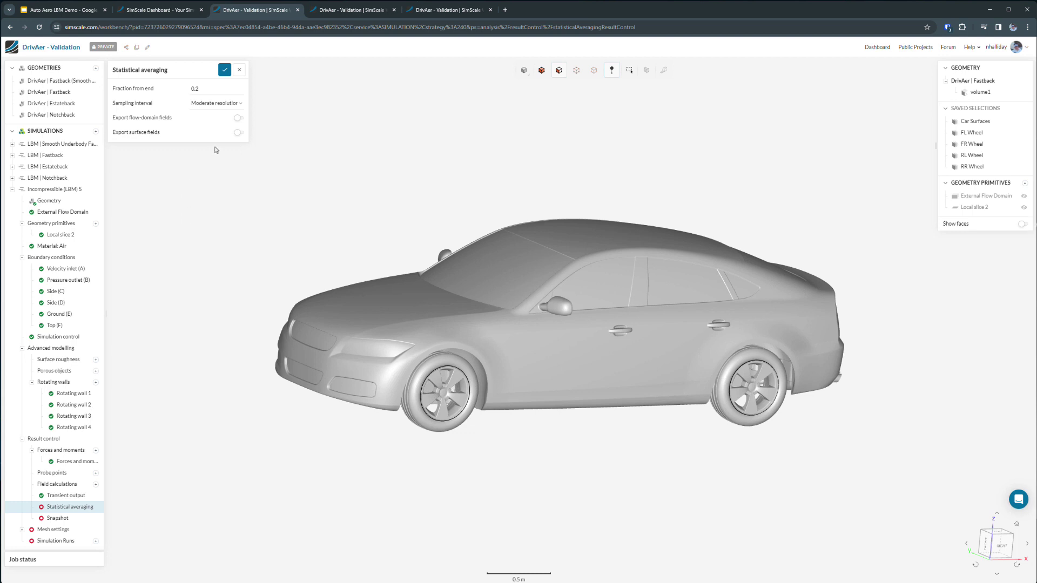
pyautogui.click(238, 132)
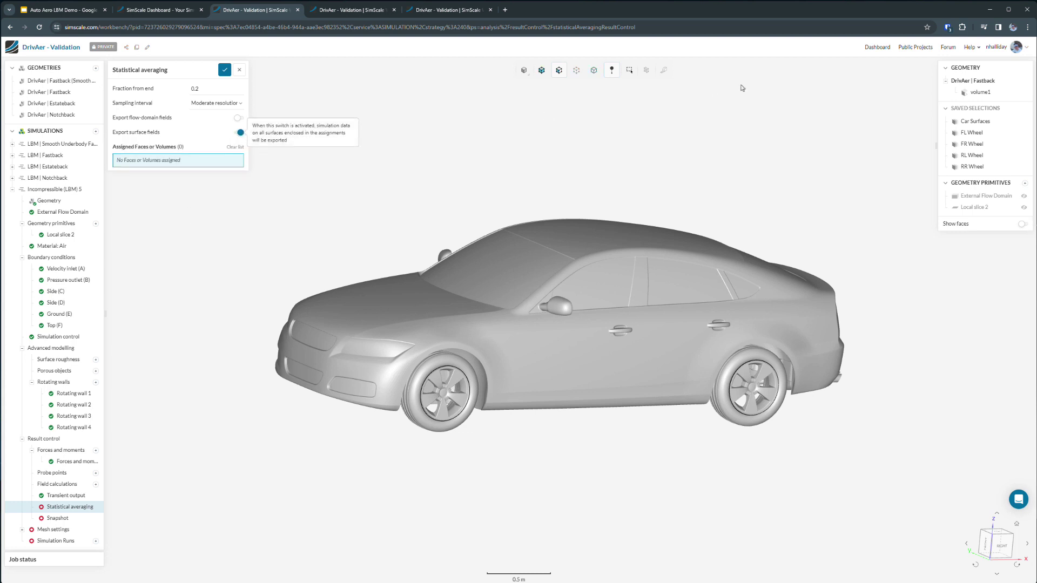
pyautogui.click(974, 121)
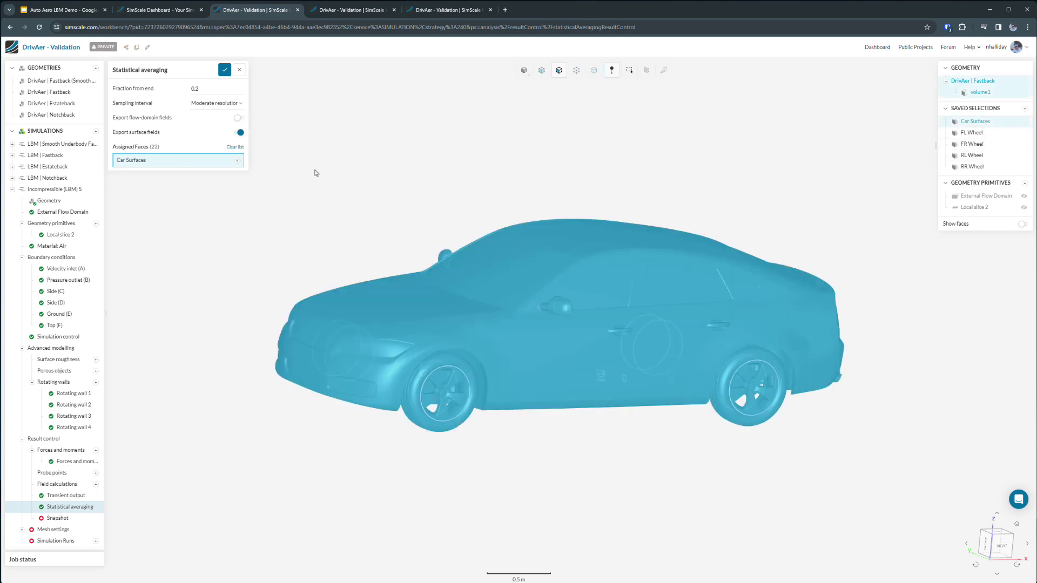
pyautogui.moveTo(318, 186); pyautogui.dragTo(290, 174)
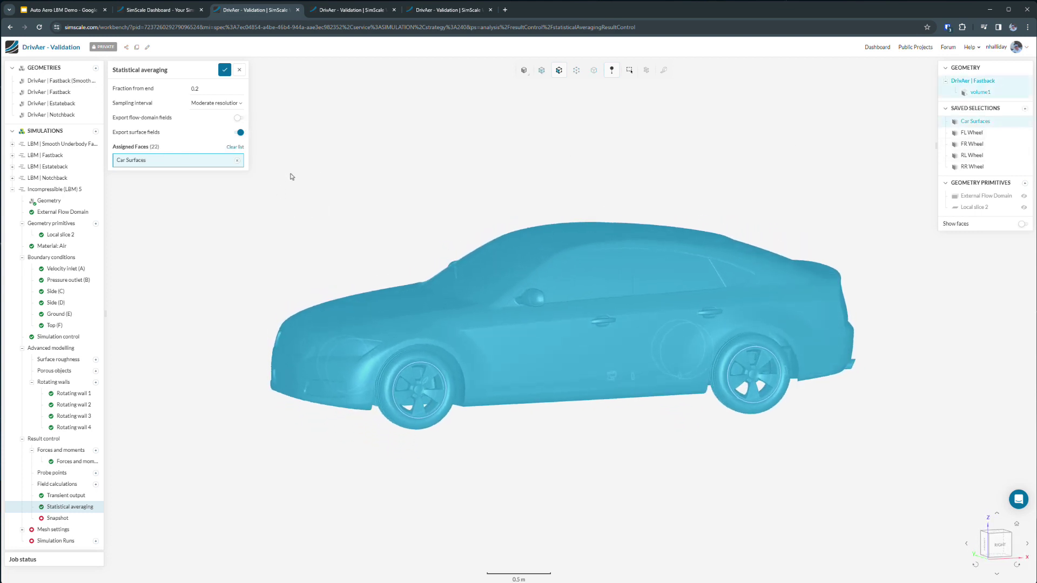
pyautogui.click(223, 70)
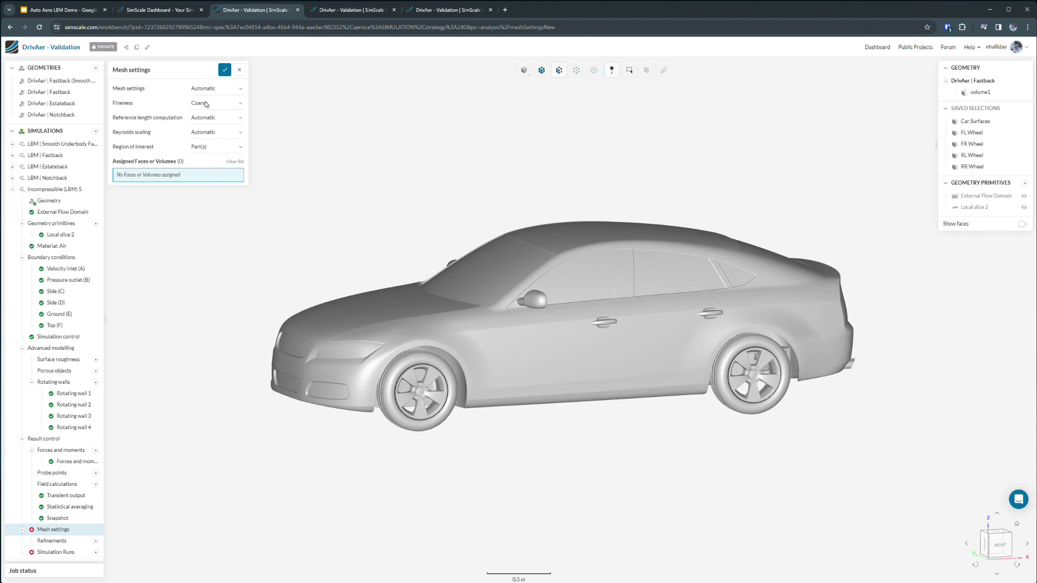
# - Keep Coarse mesh fineness, set a manual 4.6 m reference length, and assign Car Surfaces
pyautogui.click(206, 104)
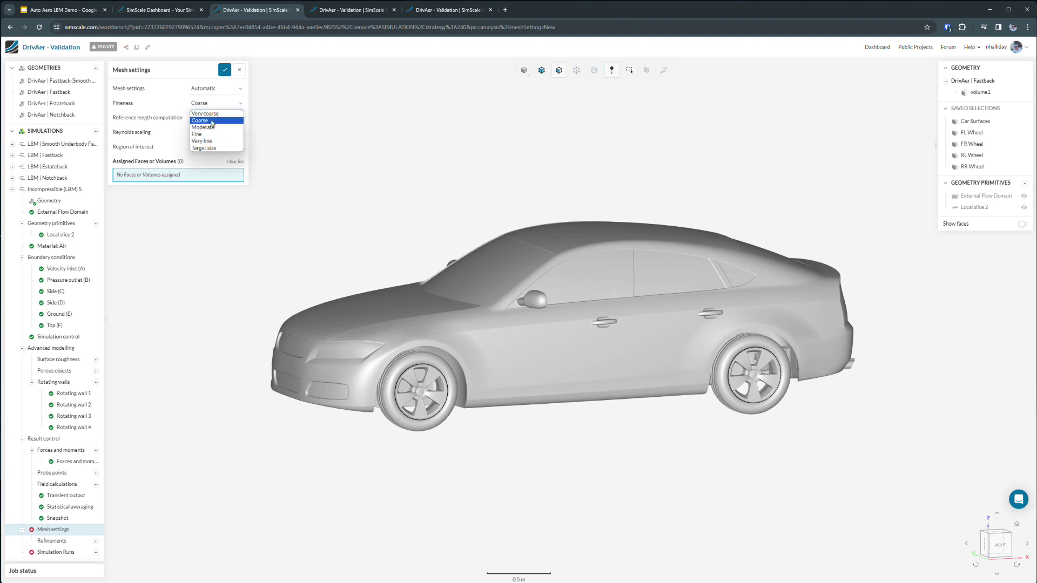
pyautogui.click(213, 121)
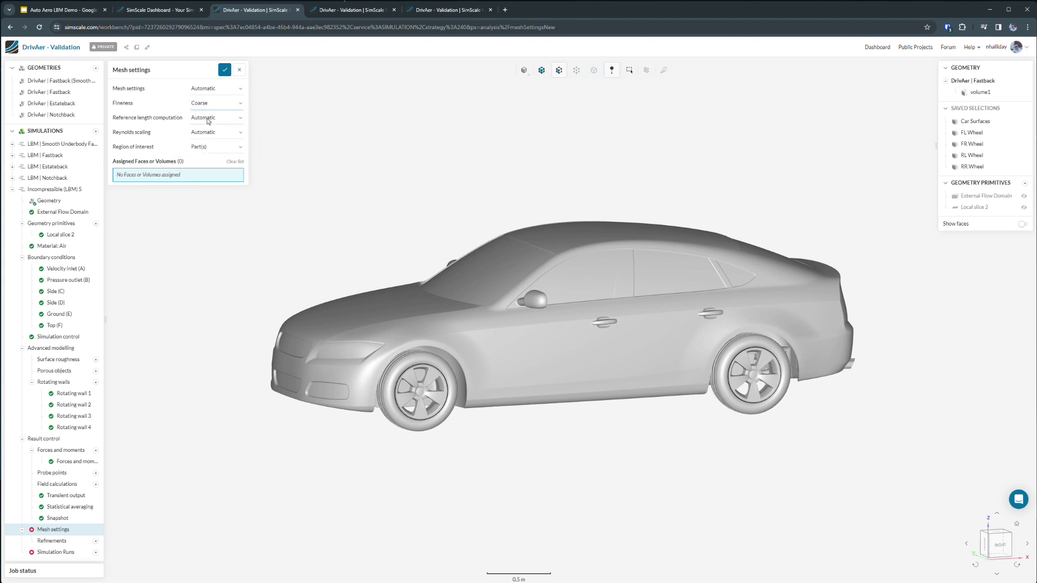
pyautogui.click(208, 119)
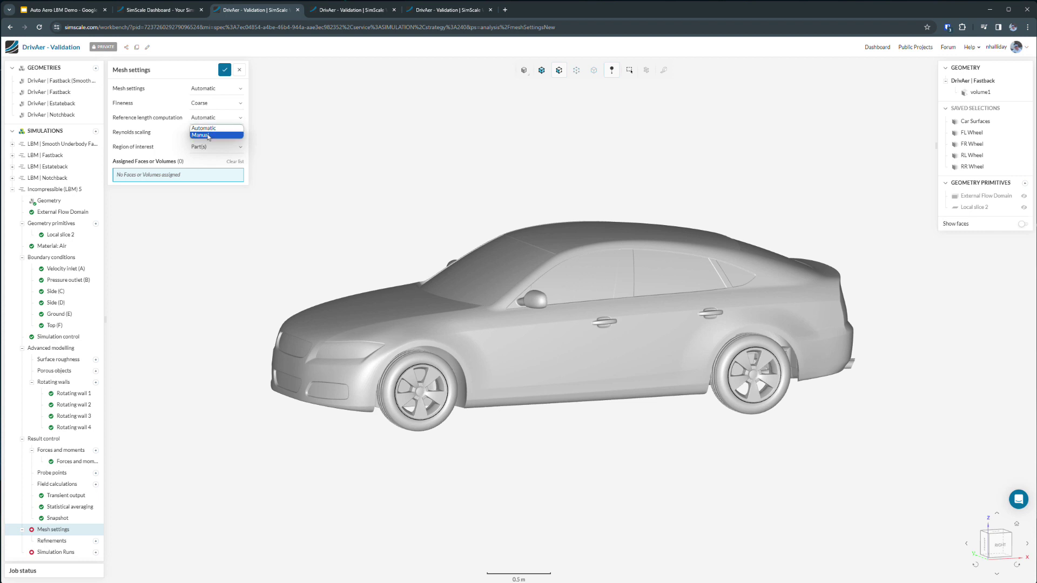
pyautogui.click(208, 135)
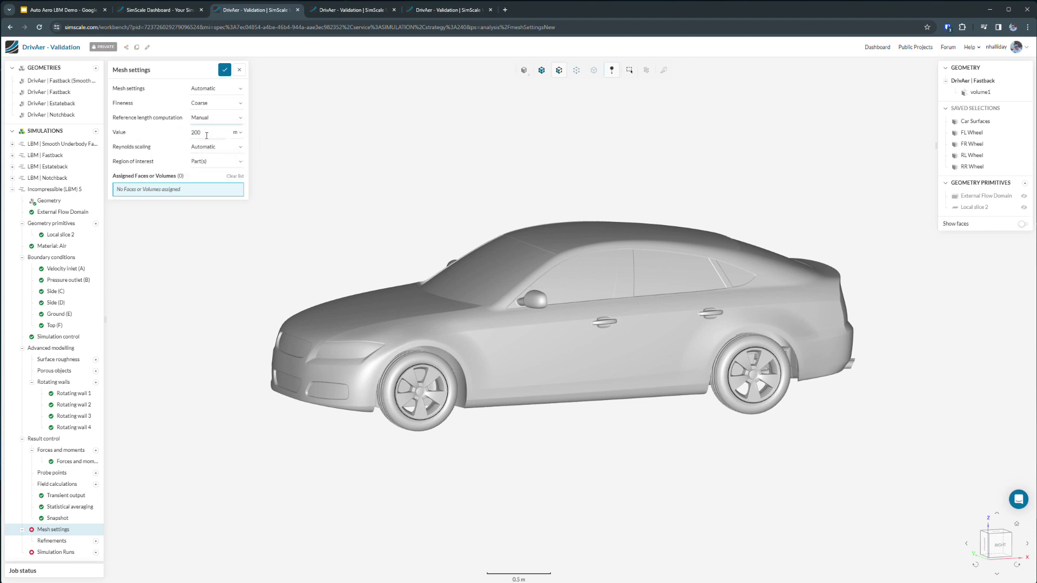
pyautogui.write('4.6')
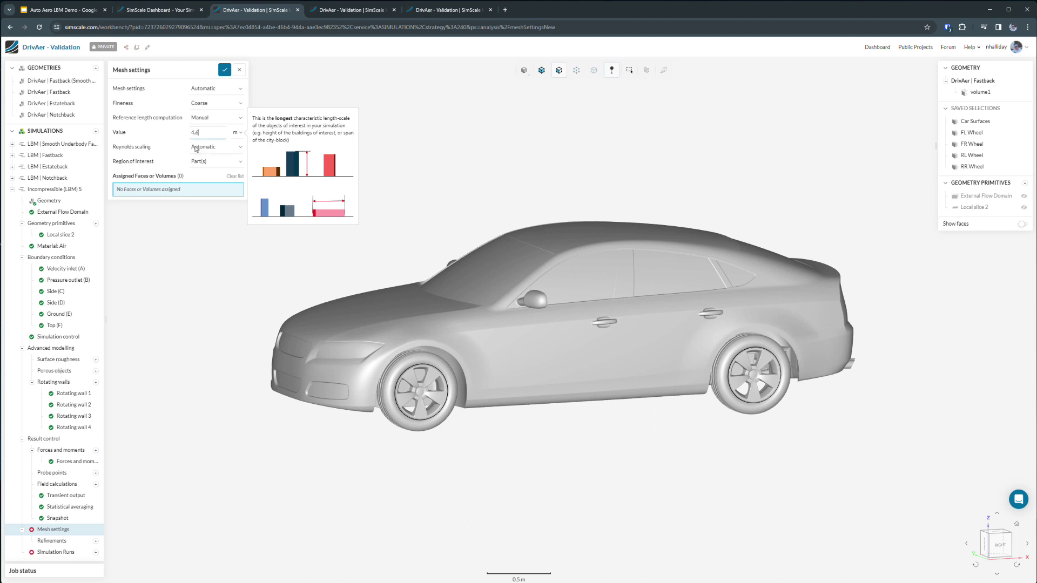
pyautogui.click(136, 169)
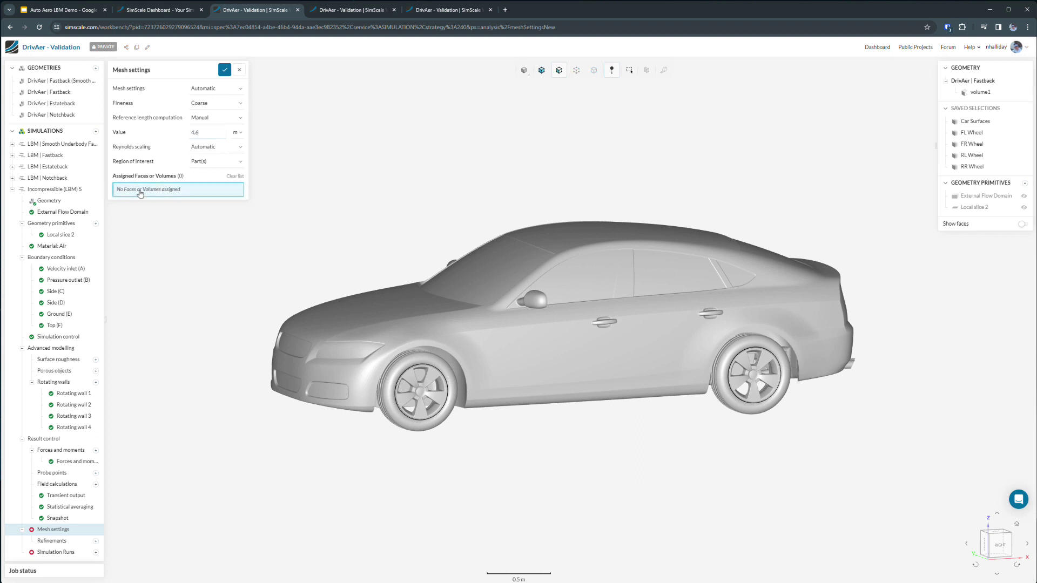
pyautogui.moveTo(250, 255); pyautogui.dragTo(275, 244)
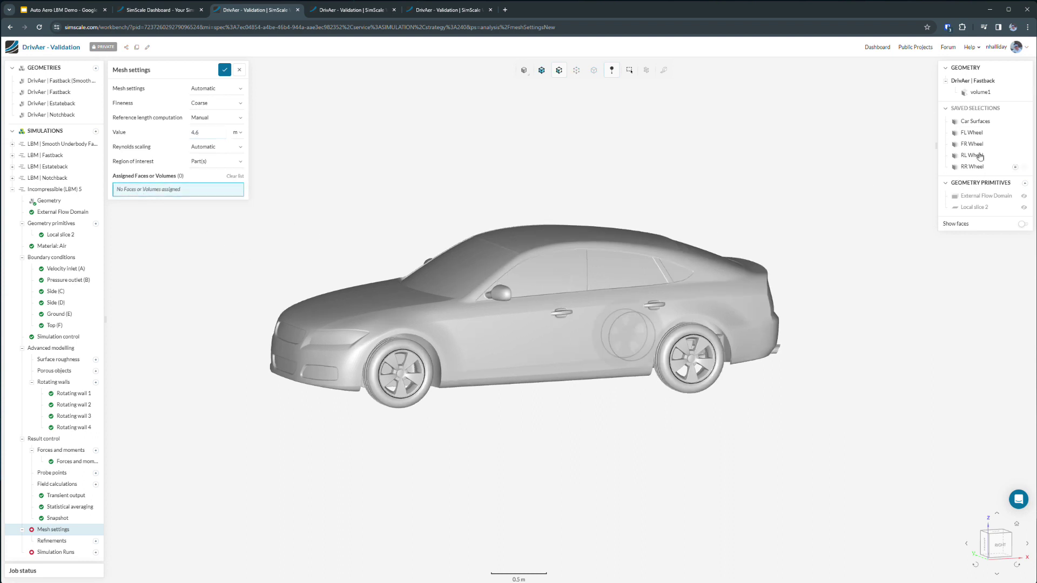
pyautogui.click(974, 121)
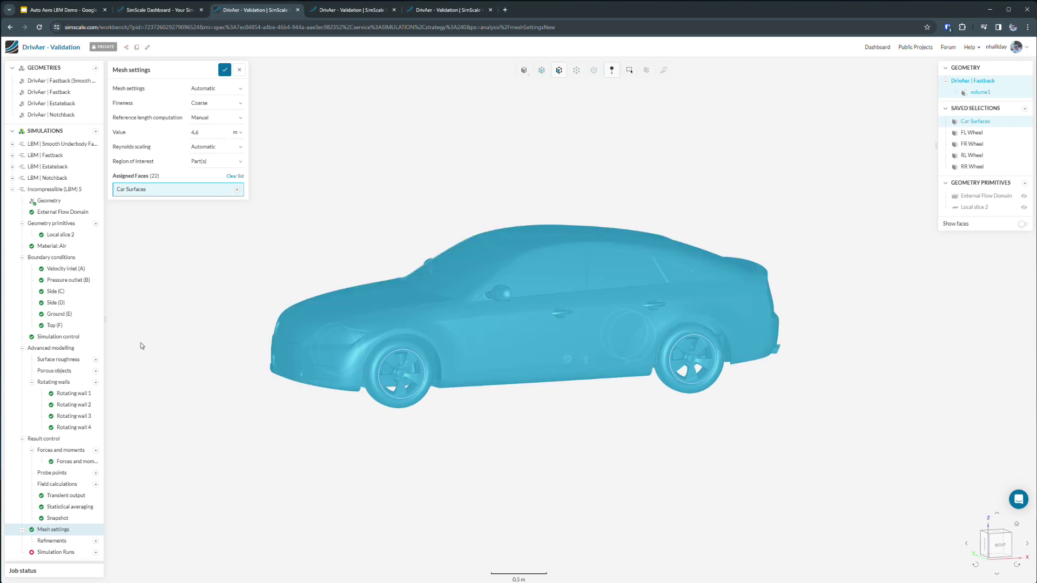
pyautogui.click(95, 542)
# - Create a new simulation run named Run 1 and start it
pyautogui.click(96, 553)
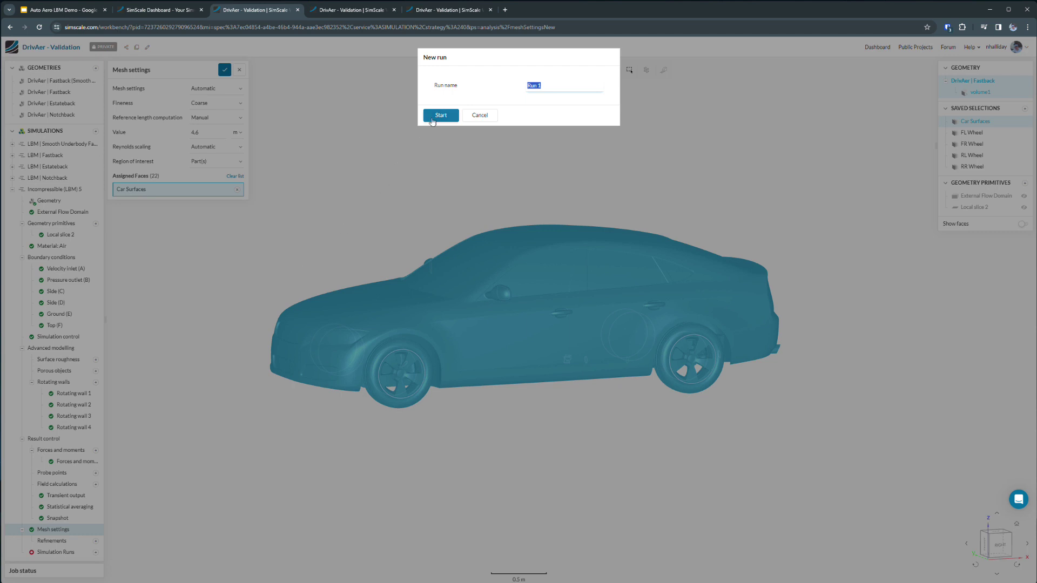
pyautogui.click(441, 116)
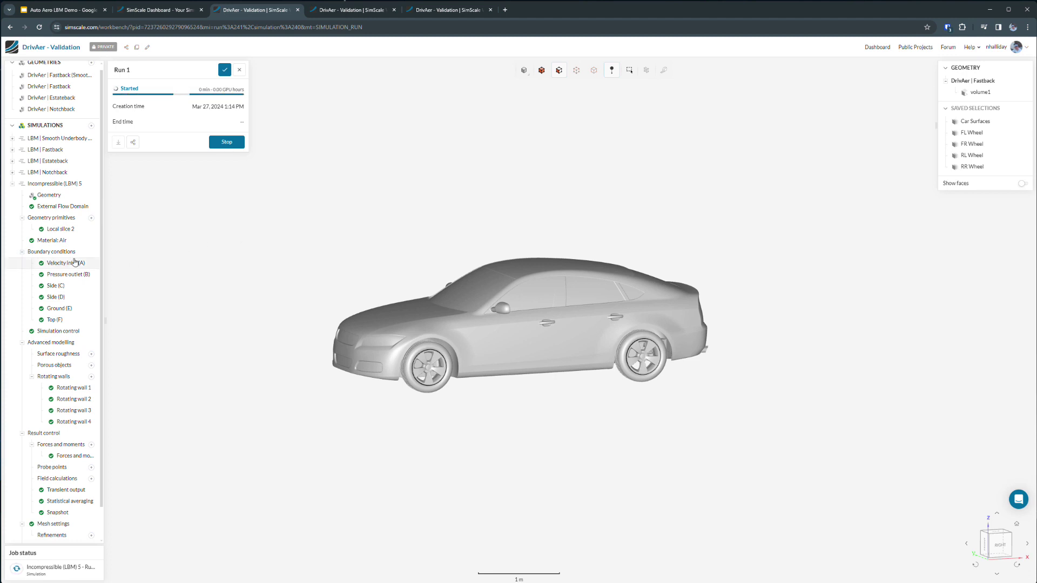
# - Set the external flow domain z rotation angle to 5° and start it as Run 2
pyautogui.click(61, 208)
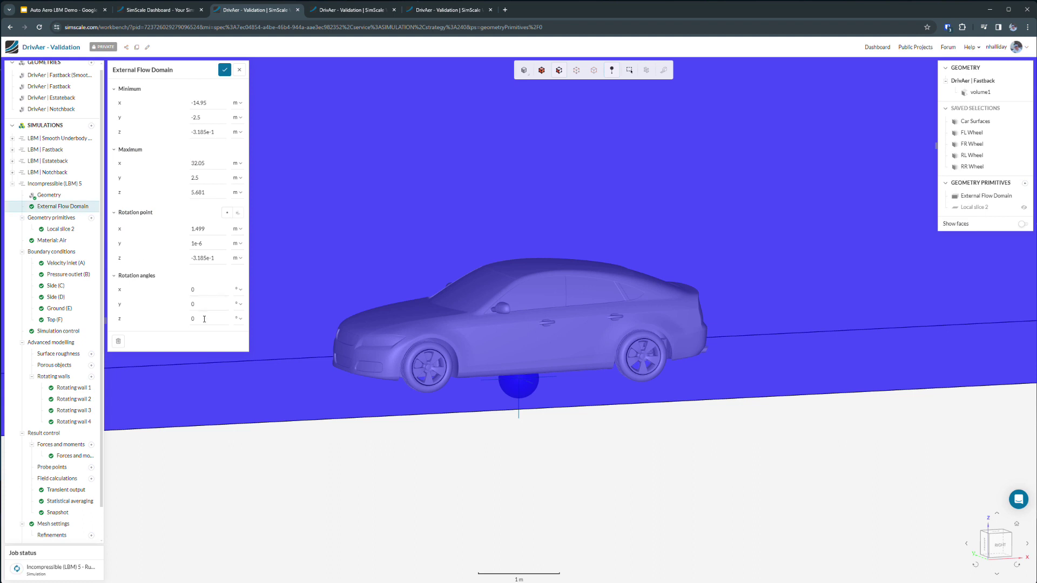
pyautogui.write('5')
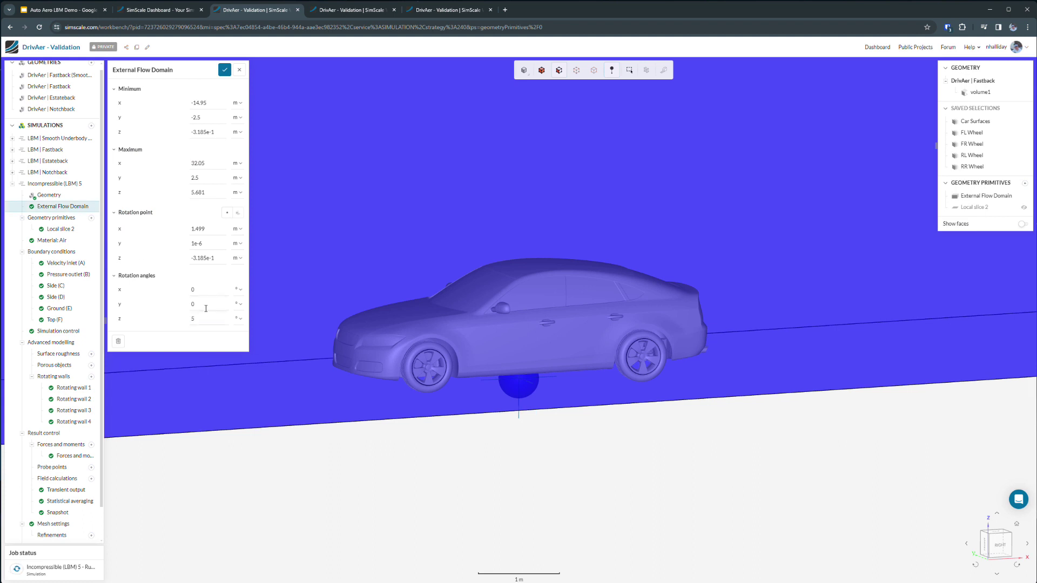
pyautogui.click(91, 536)
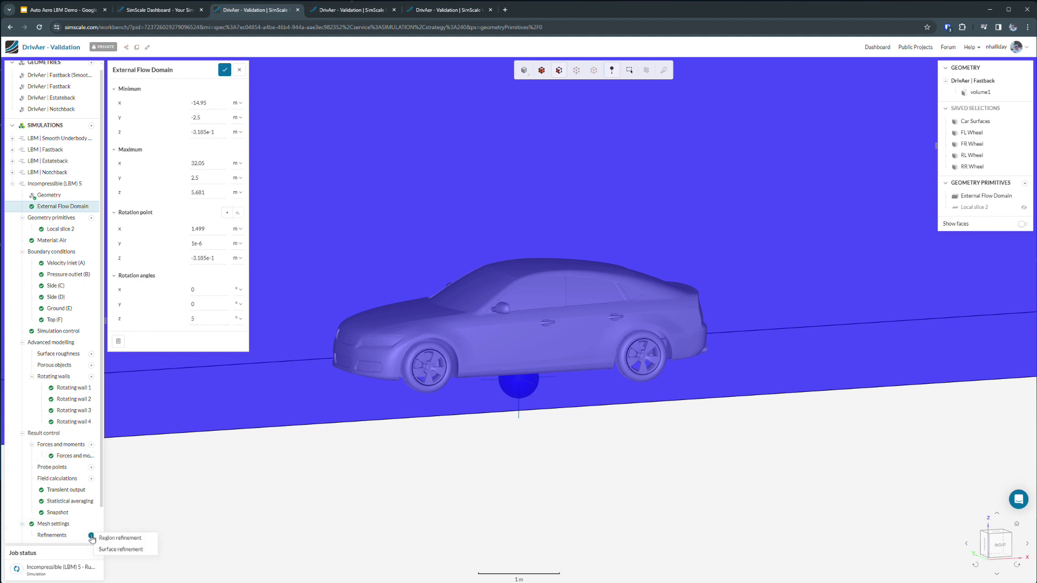
pyautogui.scroll(-1, 87, 531)
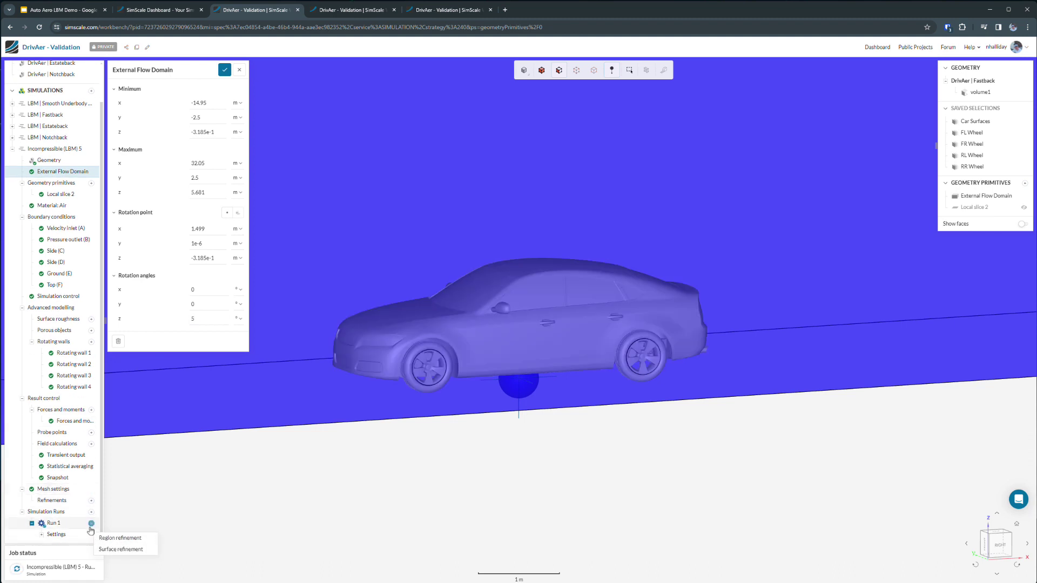
pyautogui.click(91, 512)
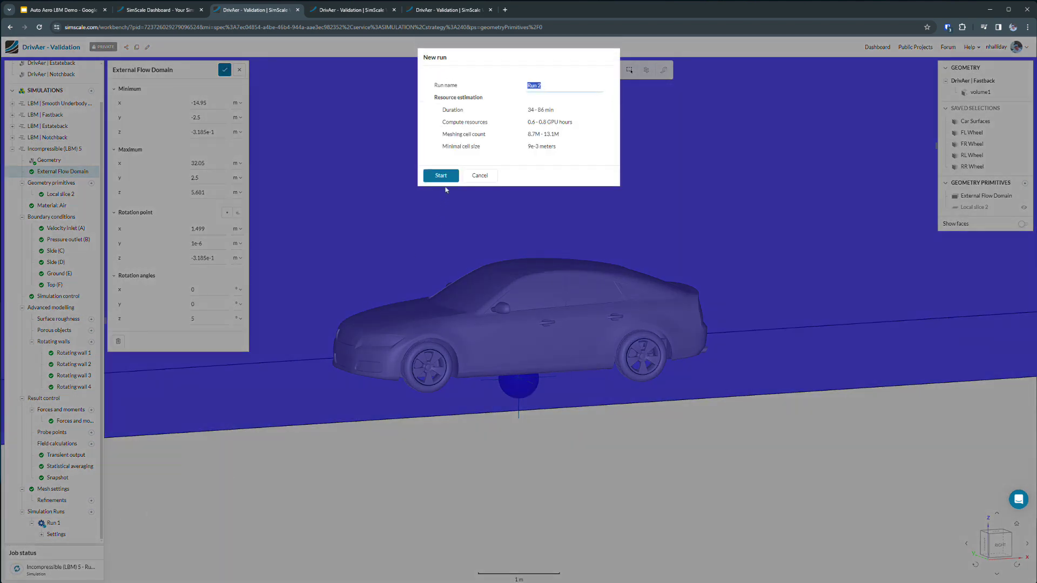
pyautogui.click(442, 176)
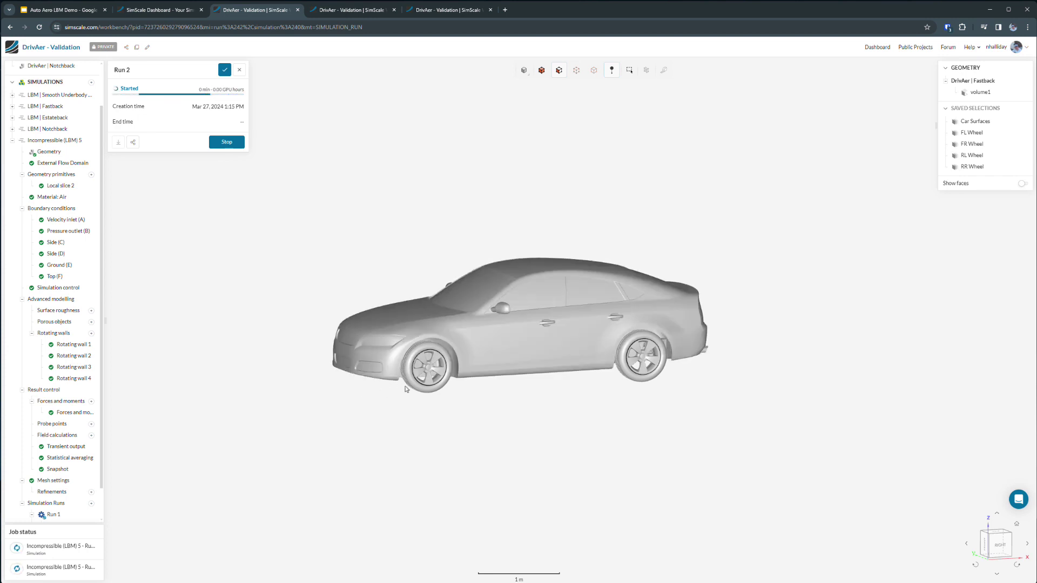
# - Begin a new support chat message with Share Project with SimScale Support ticked
pyautogui.click(1018, 500)
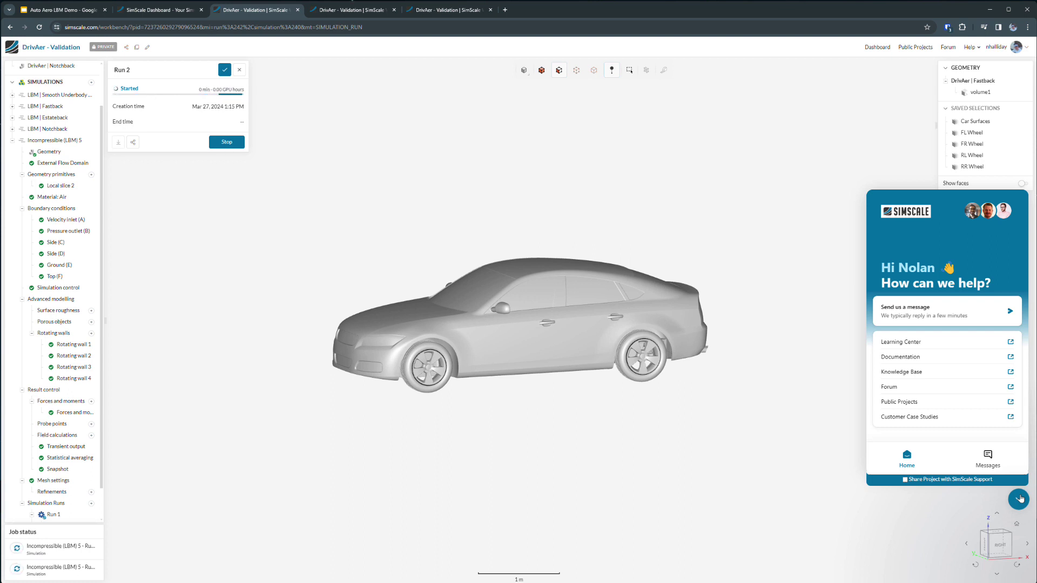
pyautogui.click(953, 316)
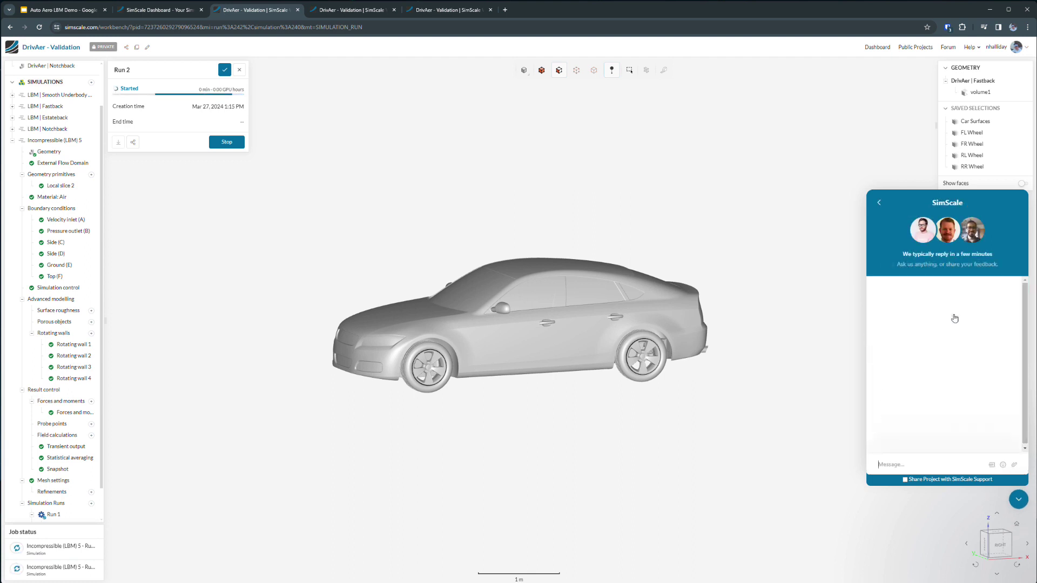
pyautogui.click(905, 479)
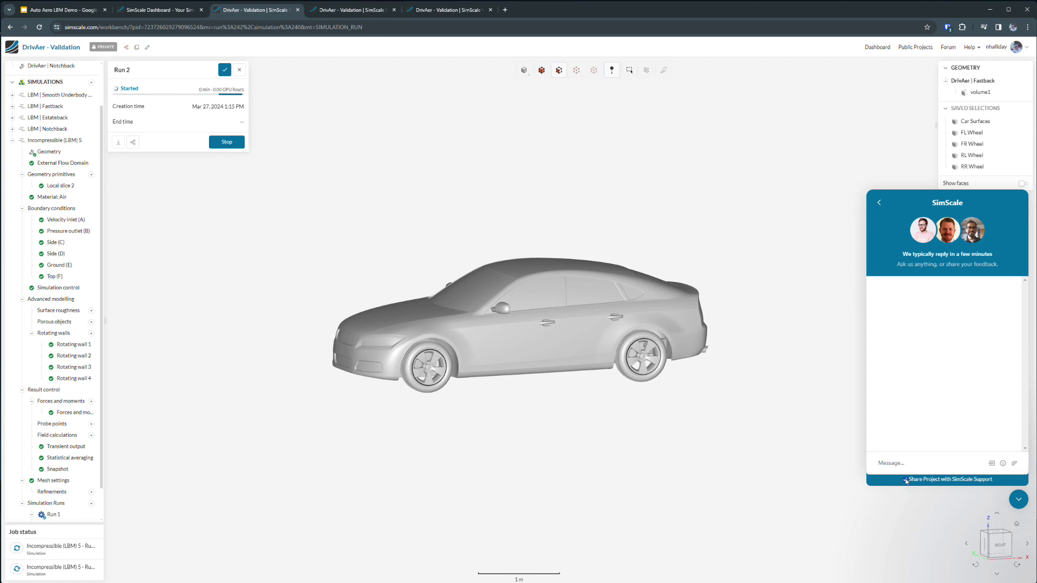
# - Switch to the tab showing the VERY COARSE Fastback velocity magnitude results
pyautogui.hotkey('ctrl', '5')
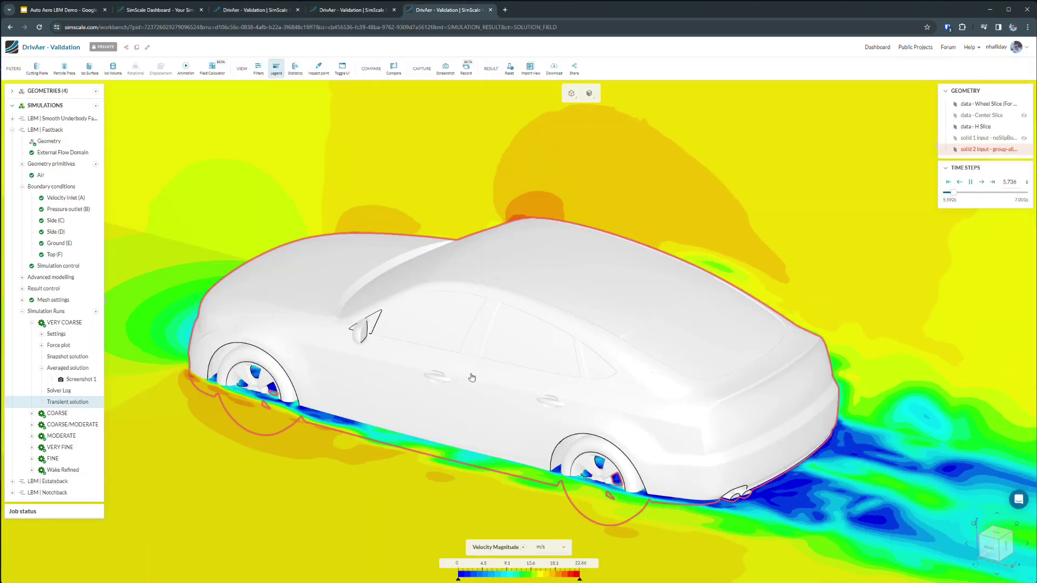